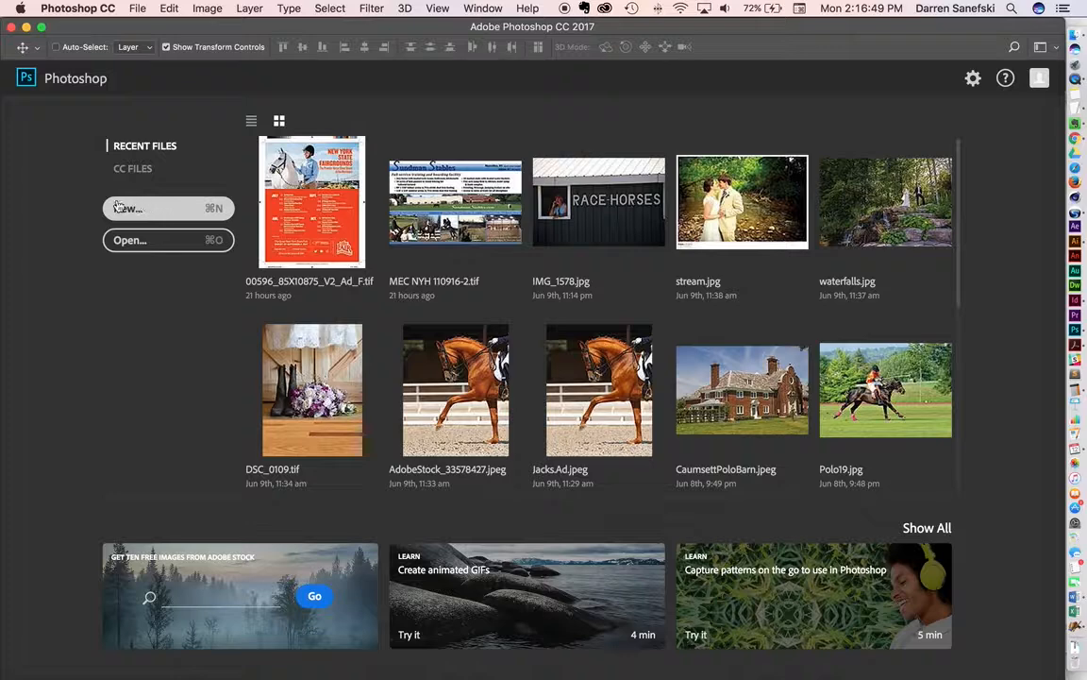
click(144, 211)
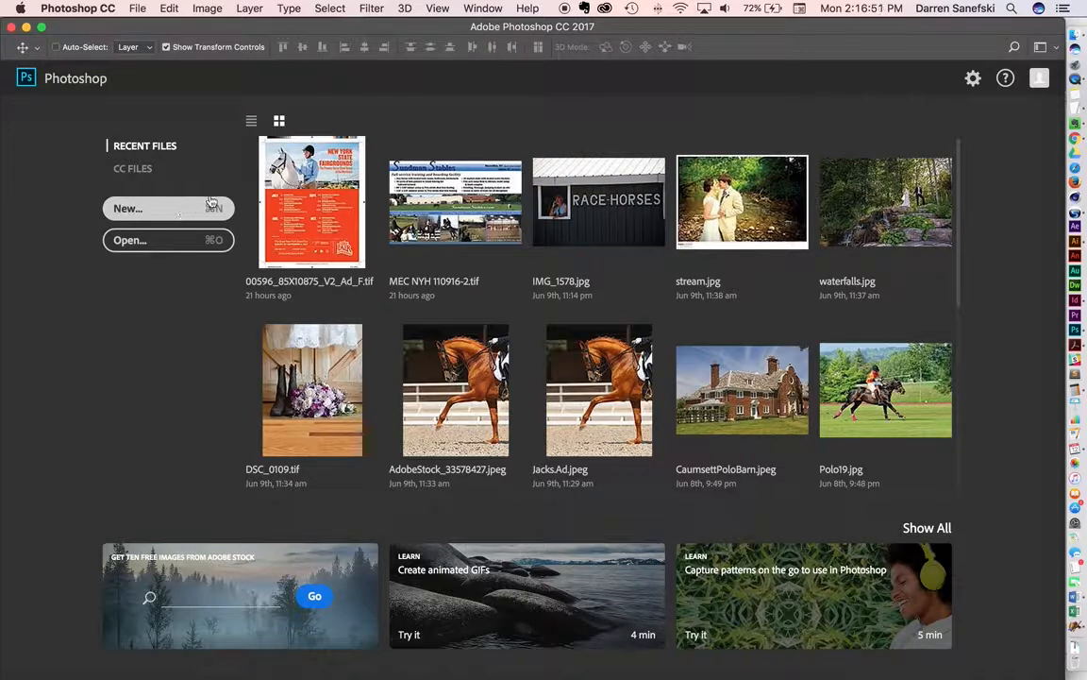
click(141, 8)
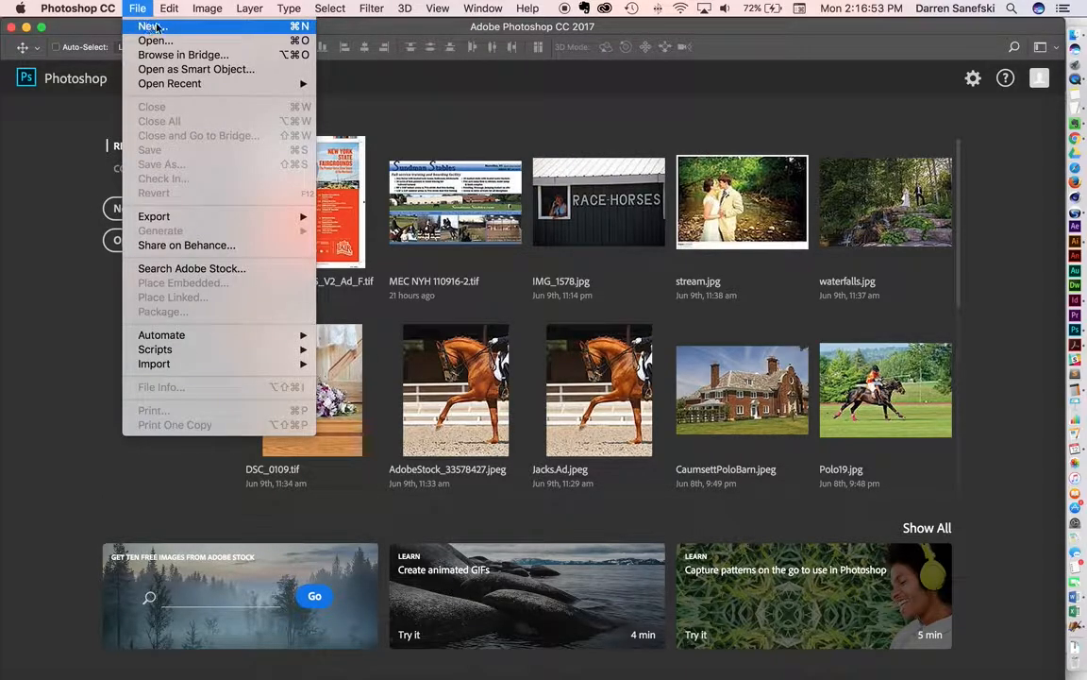
click(44, 159)
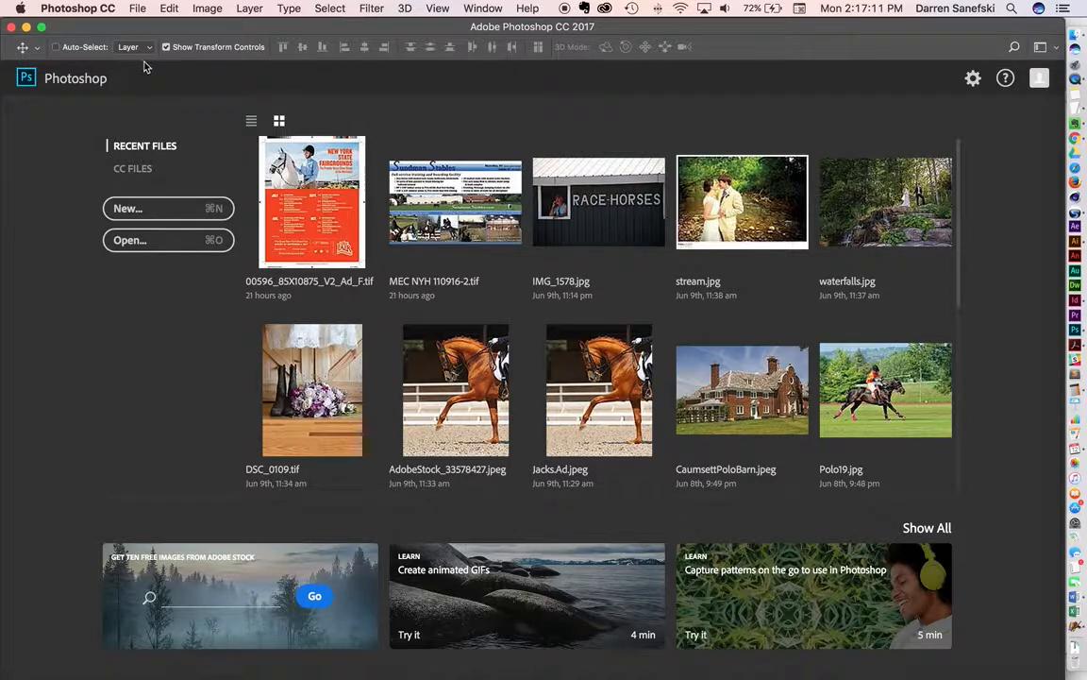
Create a new document from the iPhone 6 mobile preset, 750 x 1334 px at 72 ppi with artboards enabled
click(137, 10)
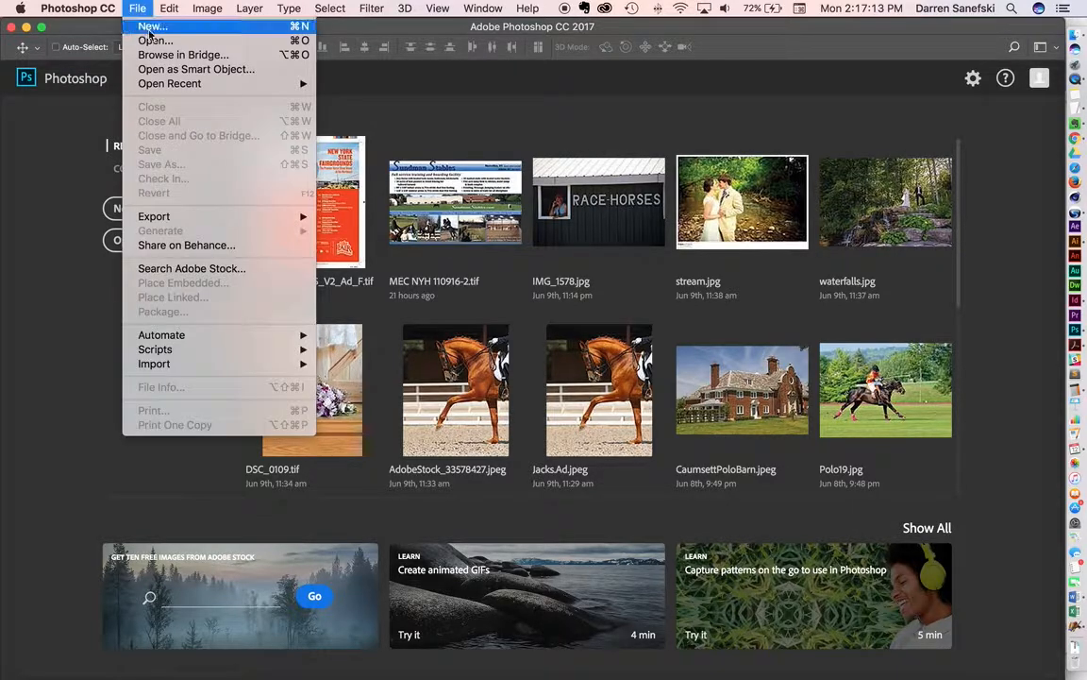
click(153, 27)
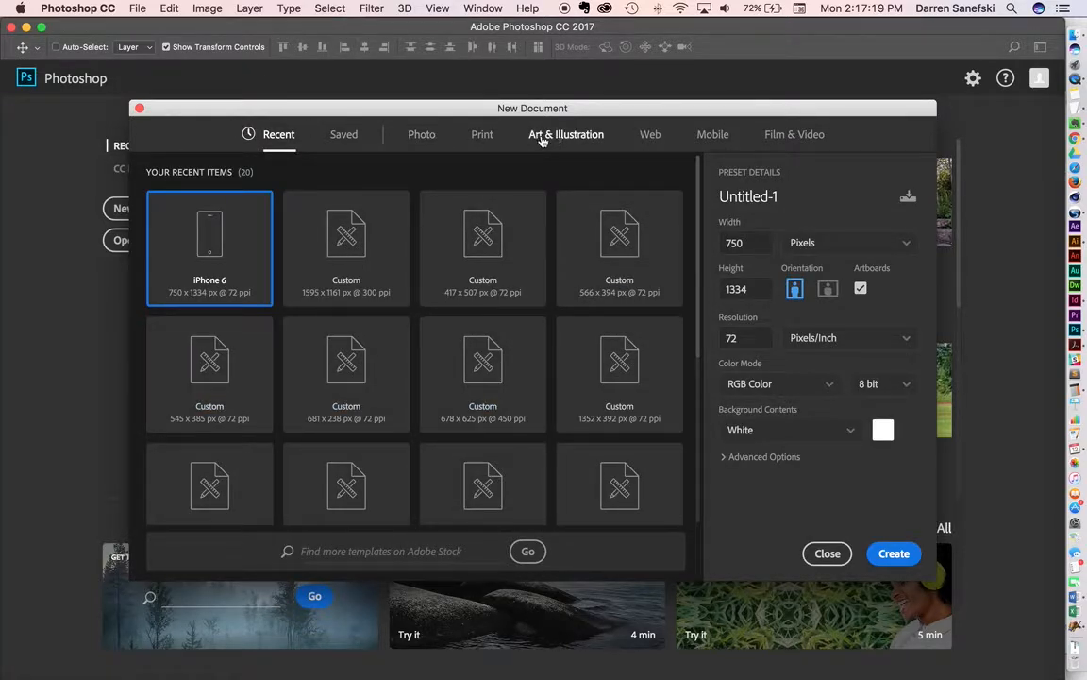
click(721, 137)
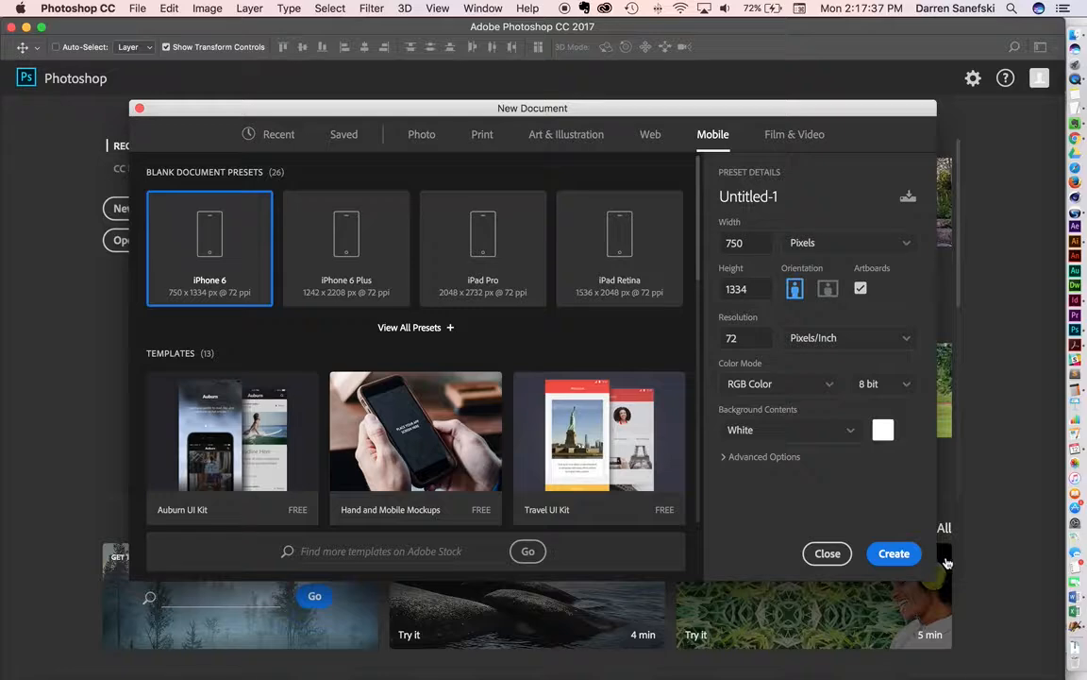
click(894, 554)
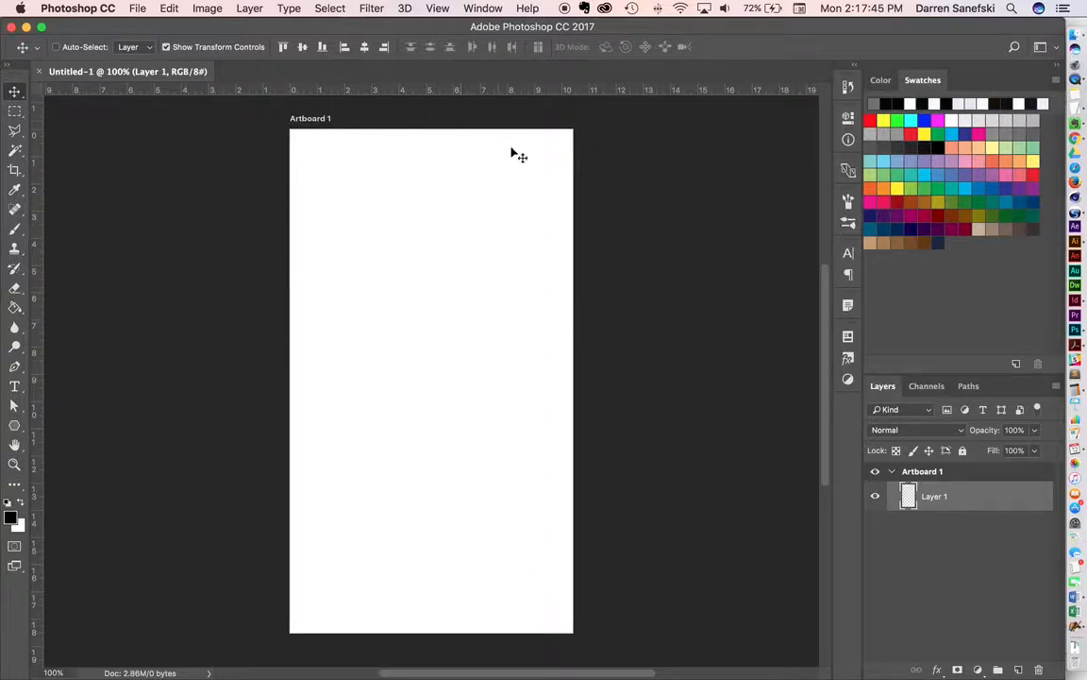
scroll(635, 342, up, 2)
scroll(635, 342, down, 3)
scroll(636, 341, right, 1)
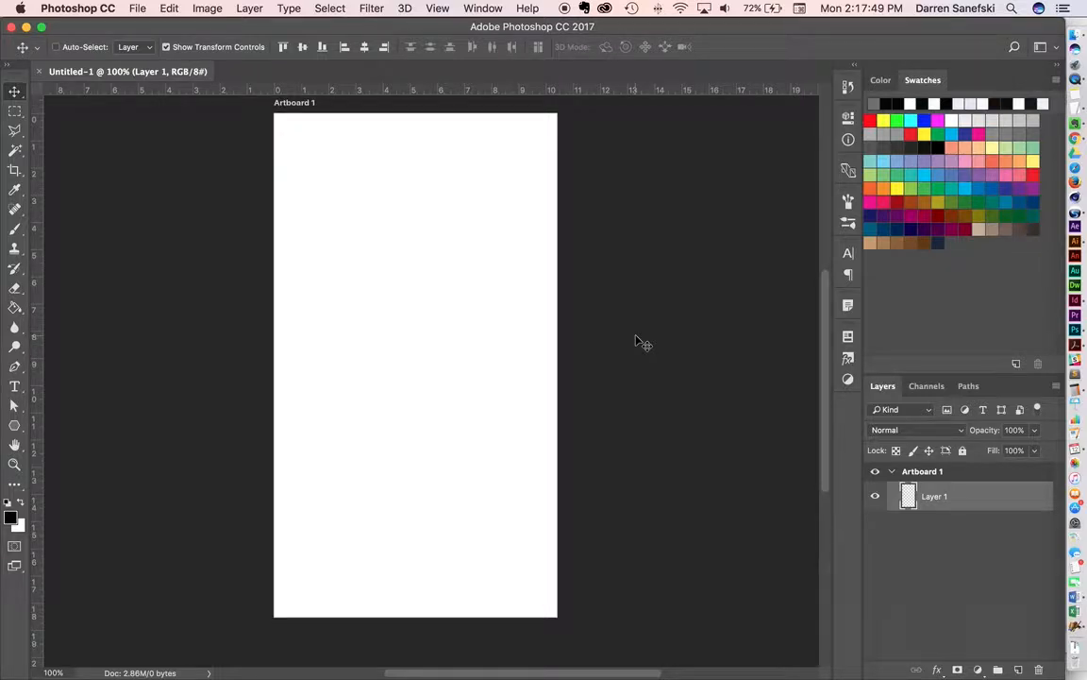
scroll(636, 341, up, 1)
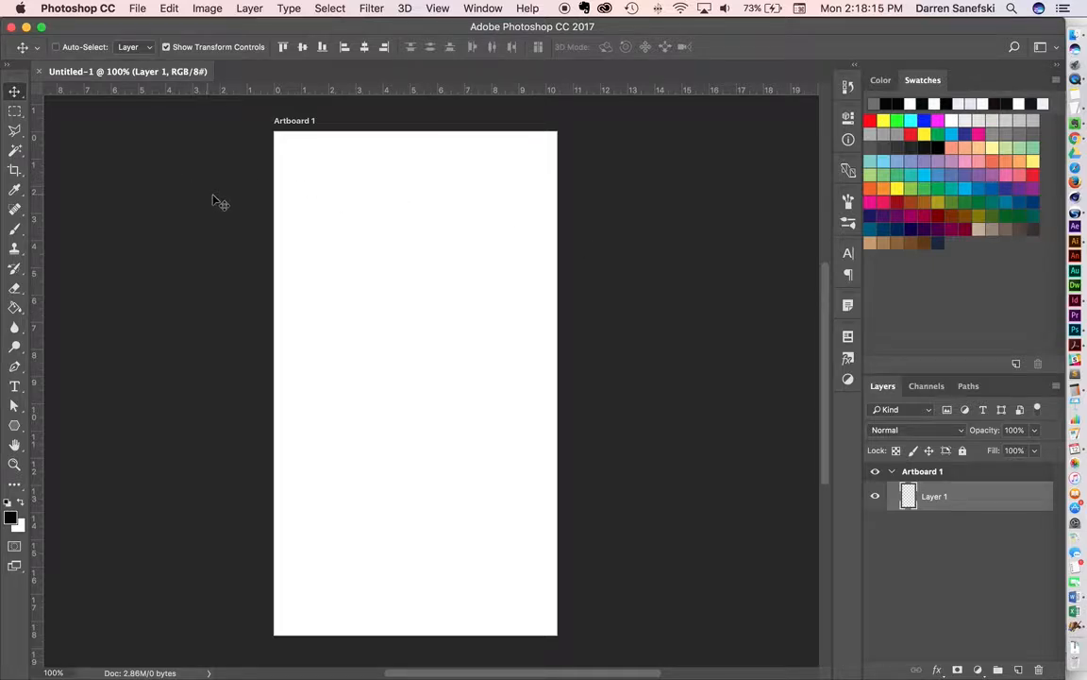
click(24, 98)
click(92, 105)
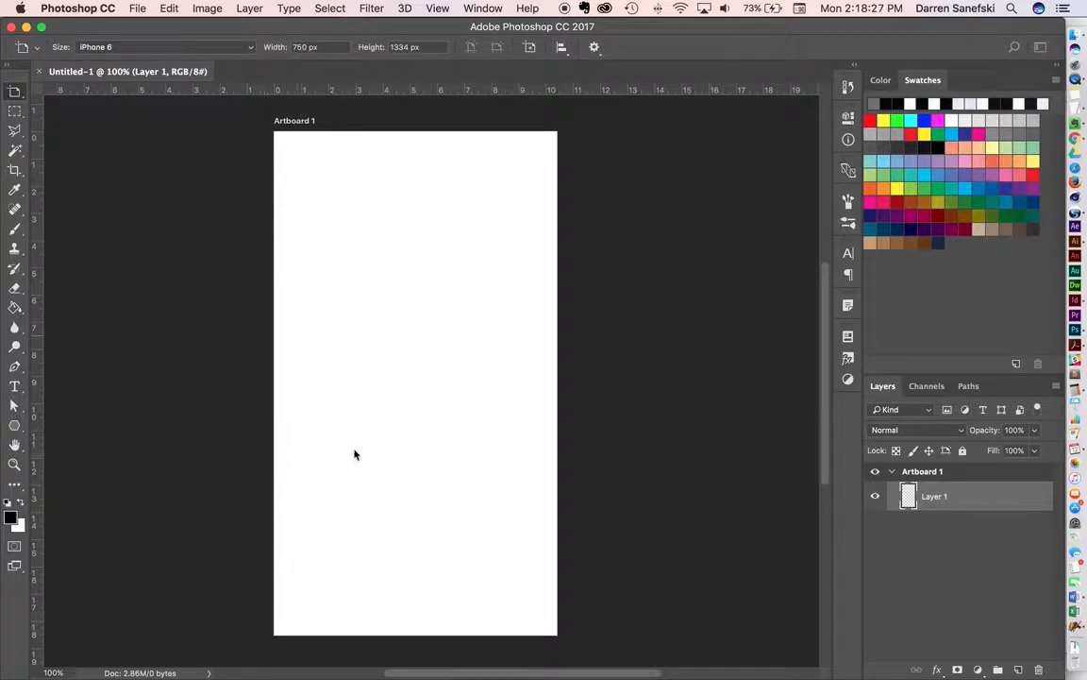
key(v)
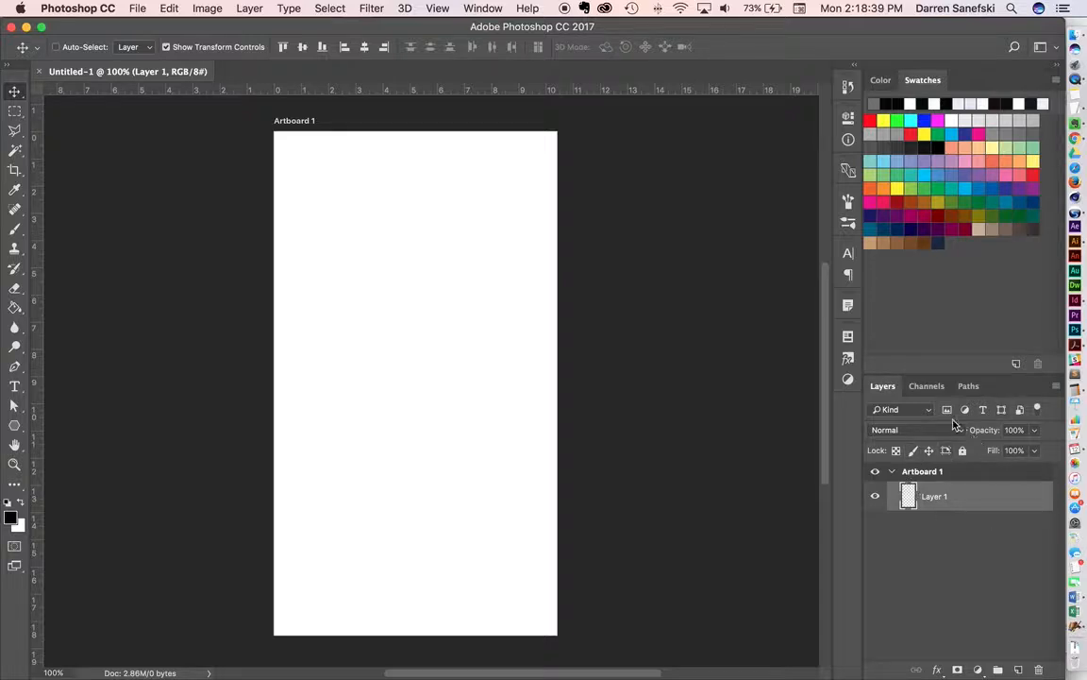
Rename the artboard as Loading Screen
click(927, 471)
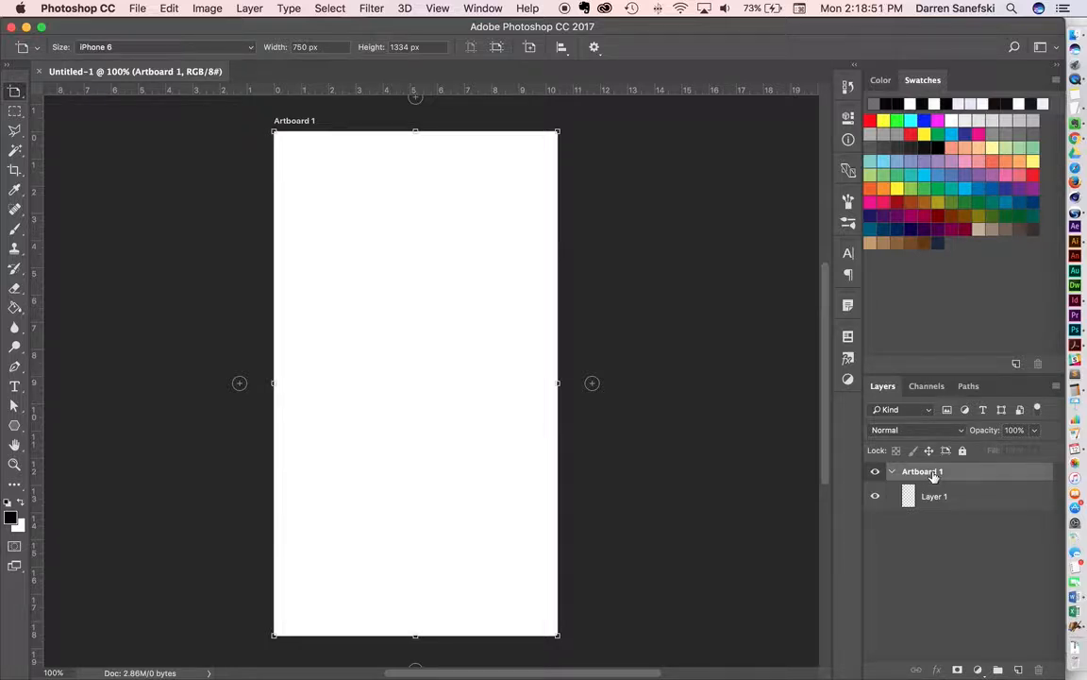
key(Return)
double_click(922, 472)
text(L)
text(oading Sci)
key(Return)
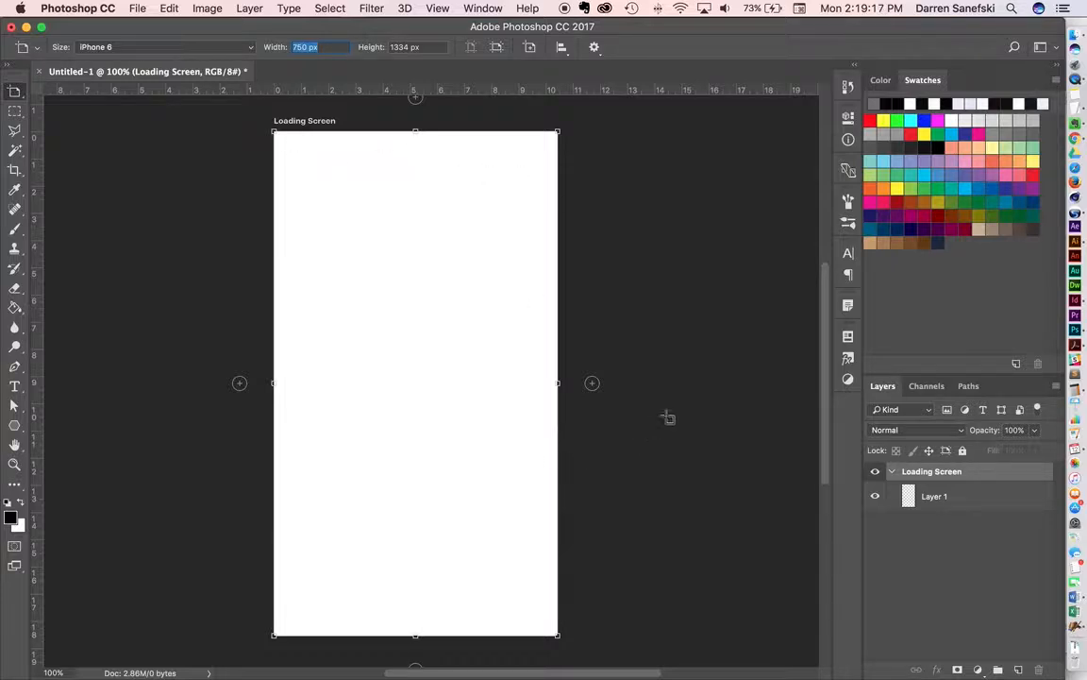
Add a second iPhone 6 artboard to the right of Loading Screen and name it Home
click(593, 384)
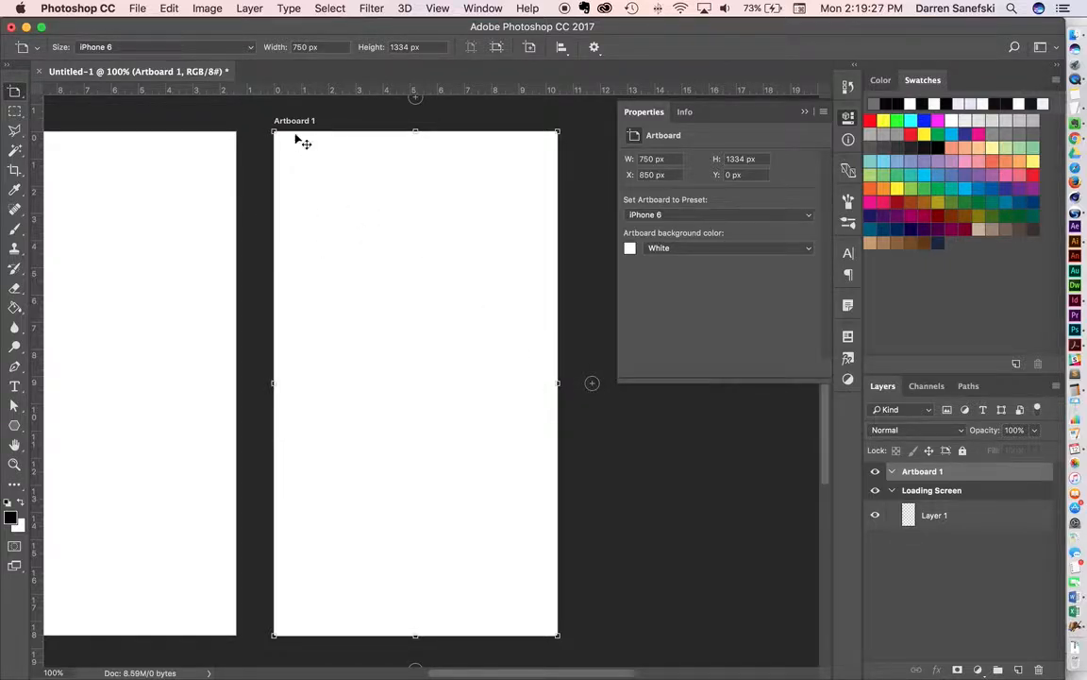
double_click(919, 473)
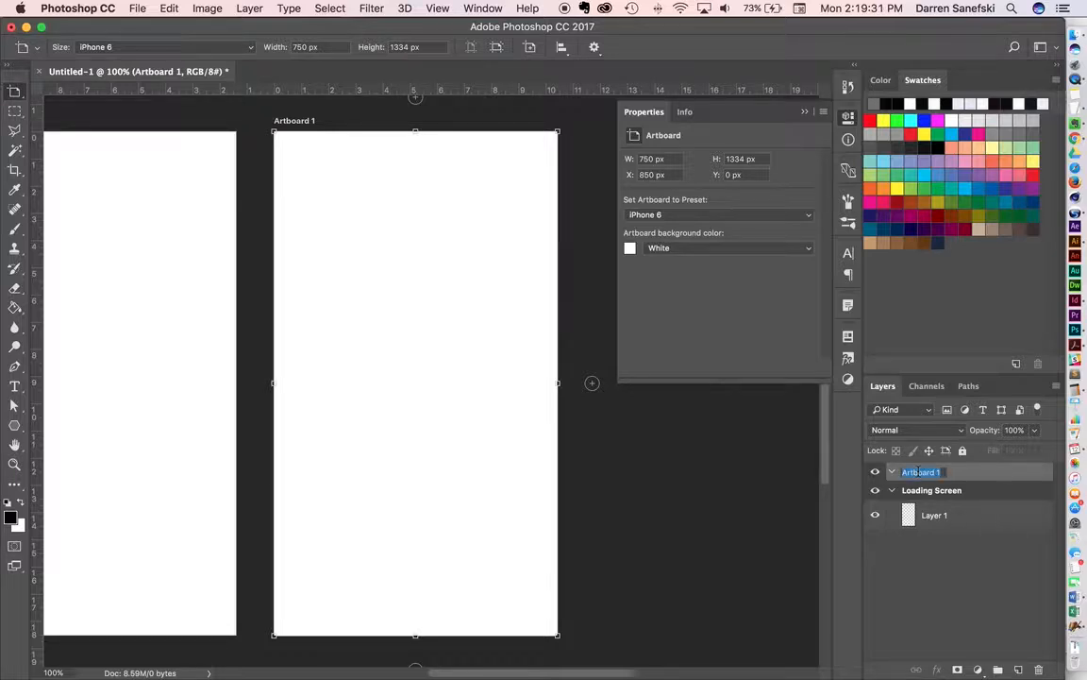
text(Home)
key(Return)
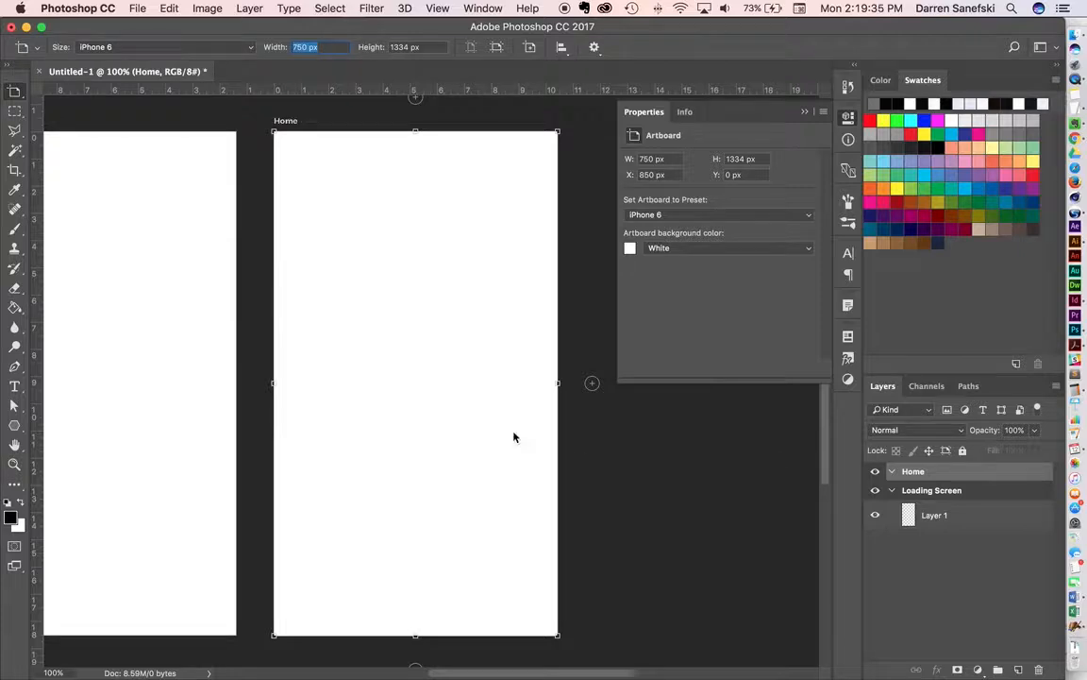
Extend the Home artboard downward to a height of about 4633 px, keeping its width at 750 px
scroll(506, 434, left, 5)
scroll(506, 435, right, 7)
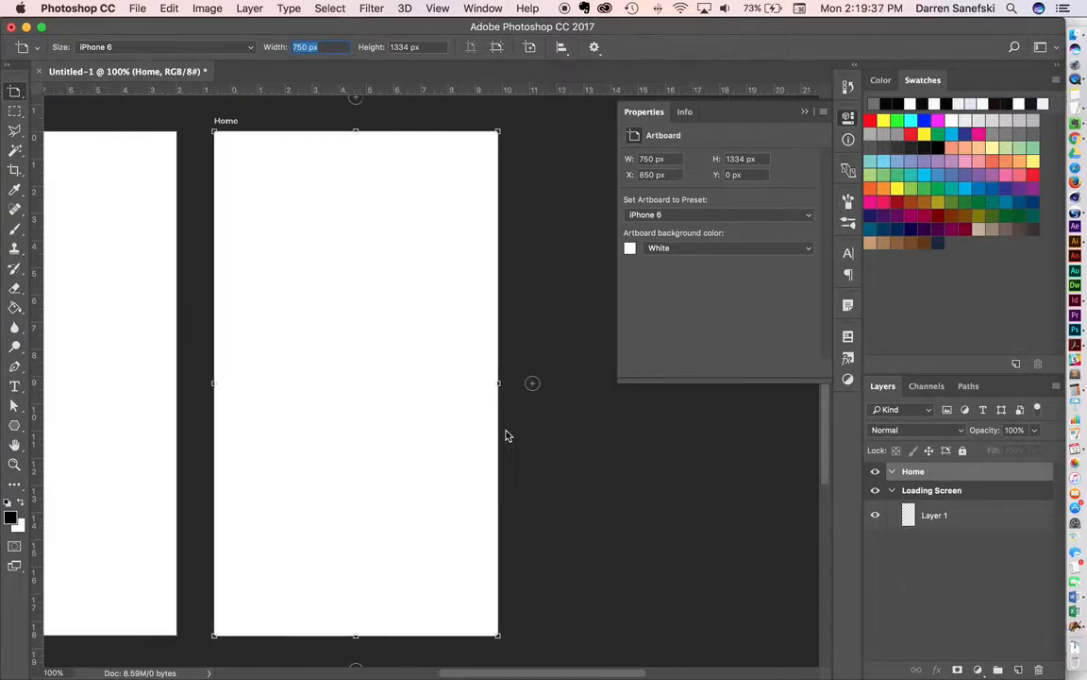
scroll(506, 435, left, 6)
scroll(506, 435, right, 3)
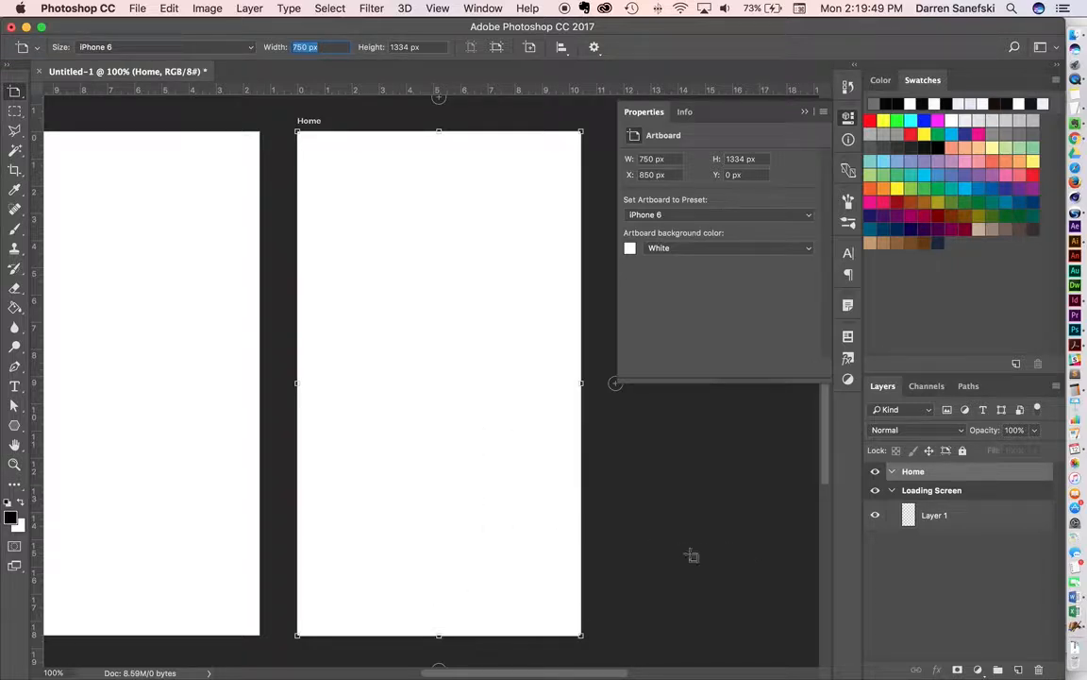
scroll(692, 549, down, 1)
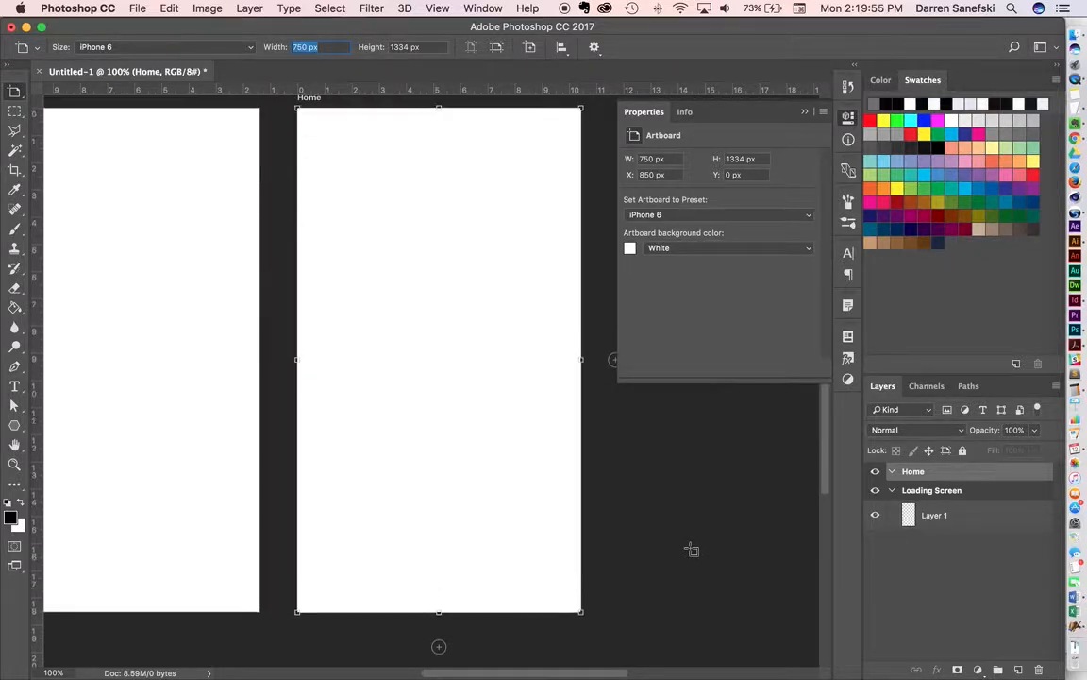
scroll(692, 549, down, 5)
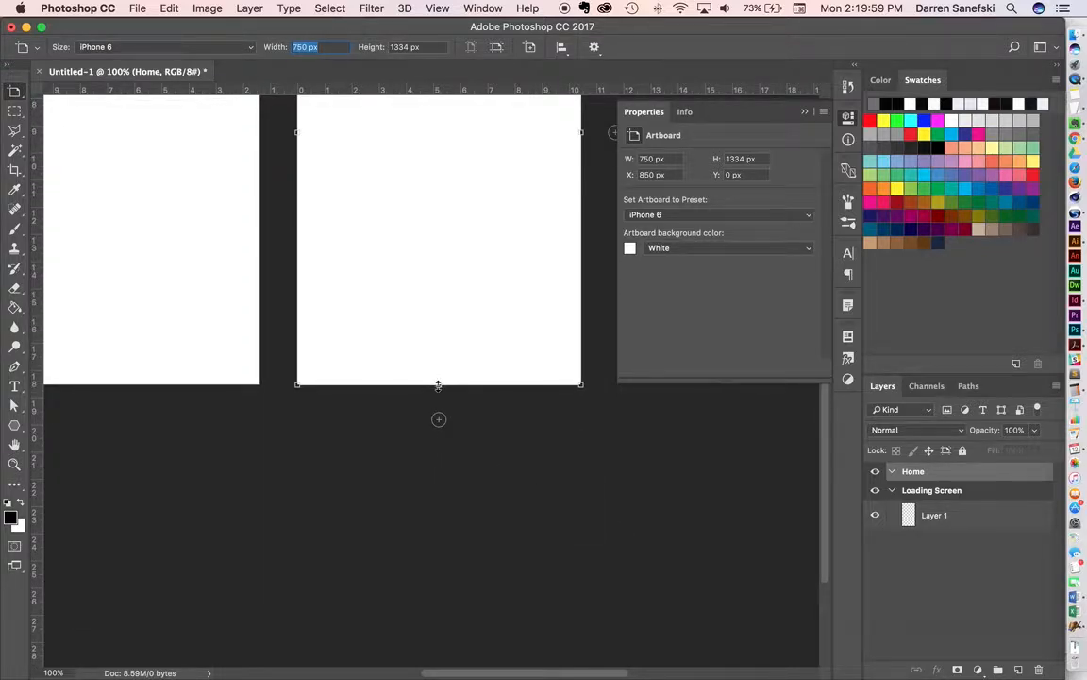
drag(437, 385, 436, 676)
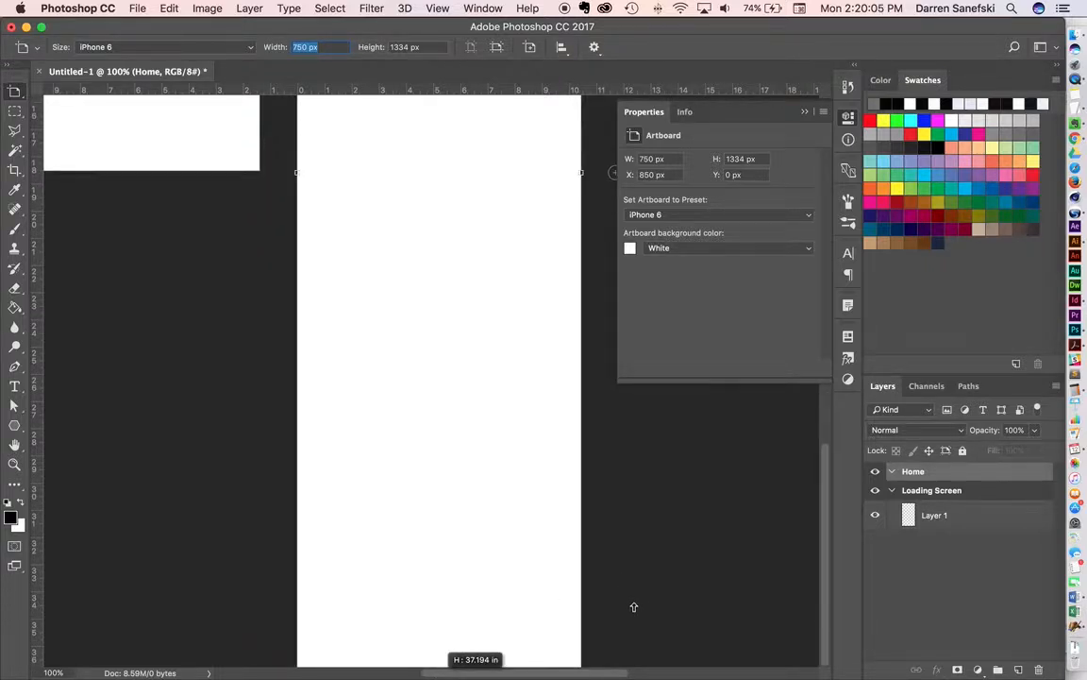
scroll(634, 606, down, 10)
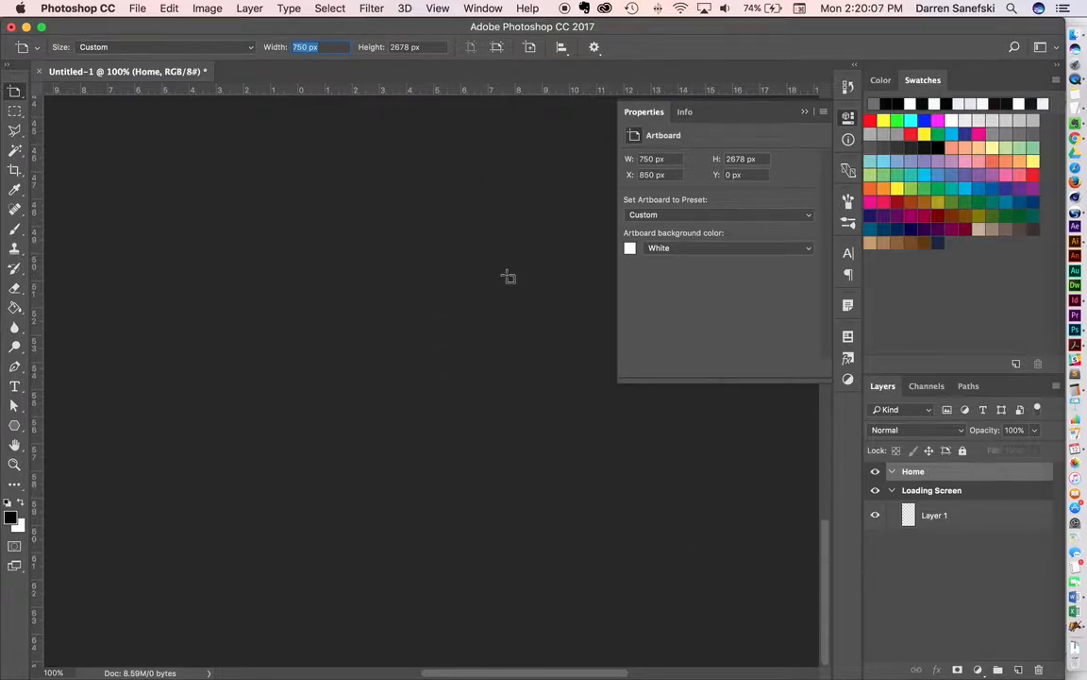
scroll(507, 276, up, 5)
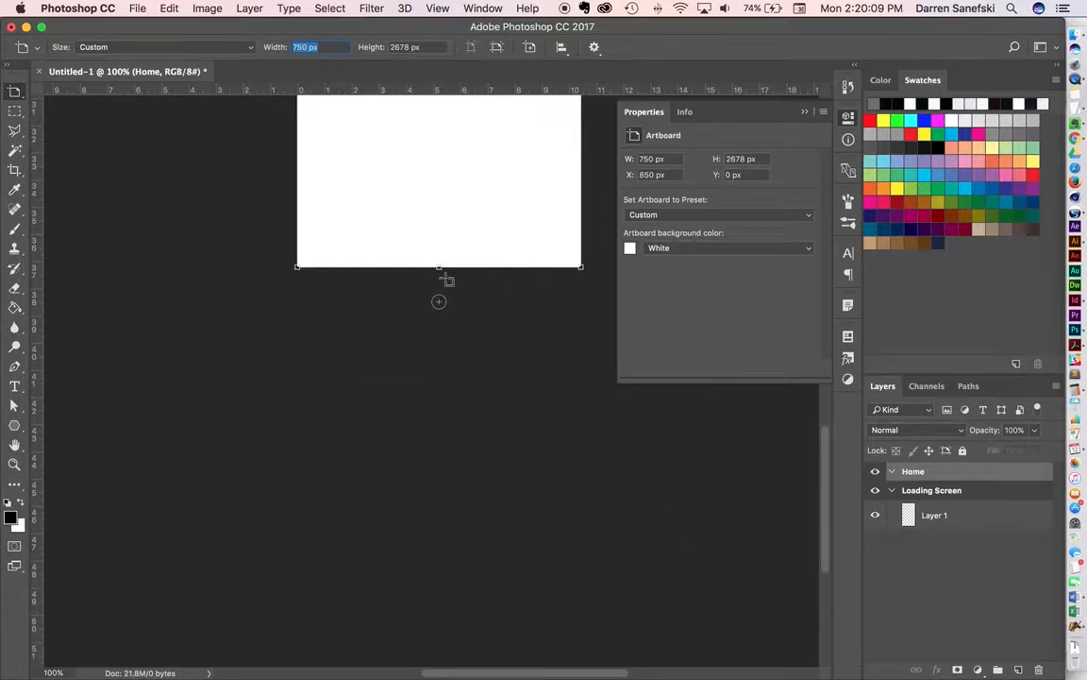
drag(437, 266, 439, 615)
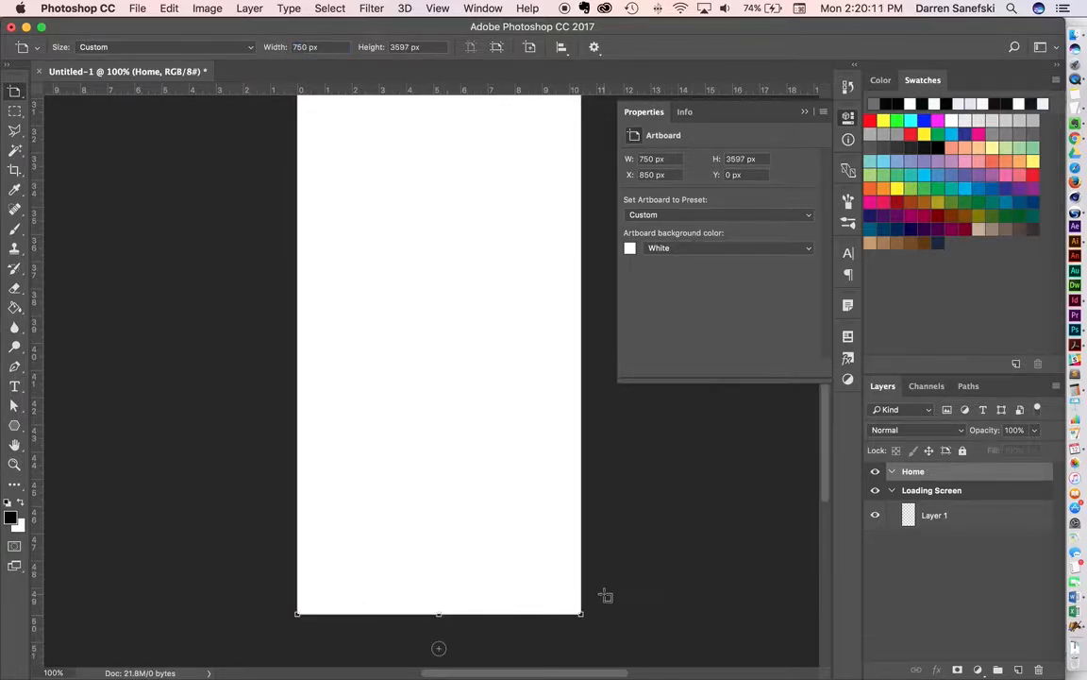
scroll(606, 596, down, 8)
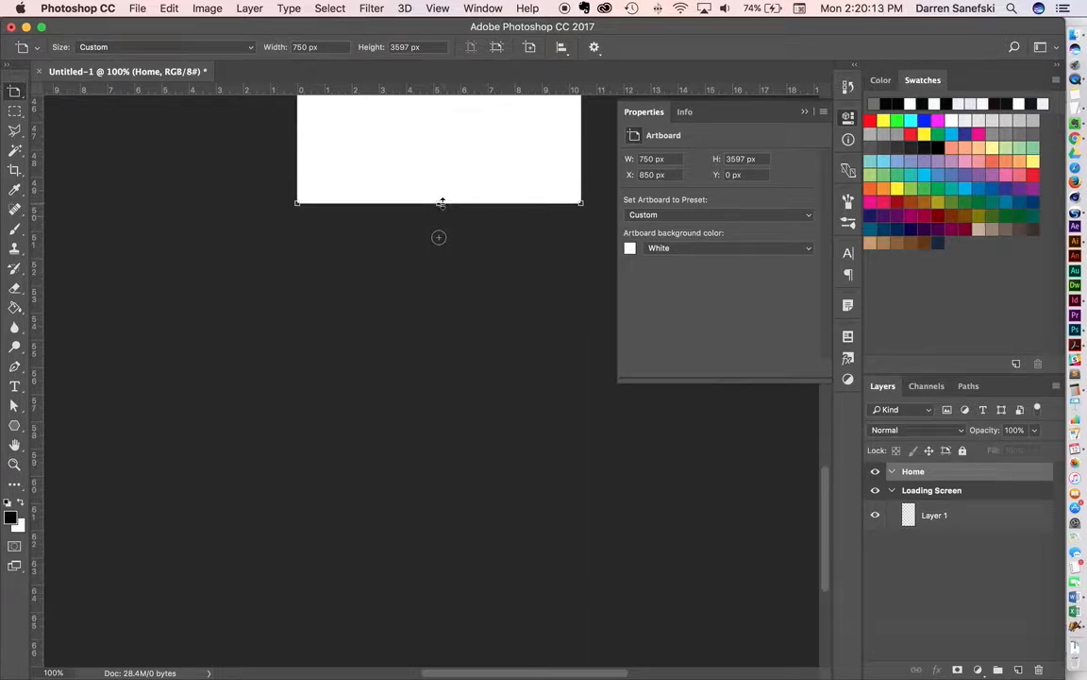
drag(440, 203, 444, 595)
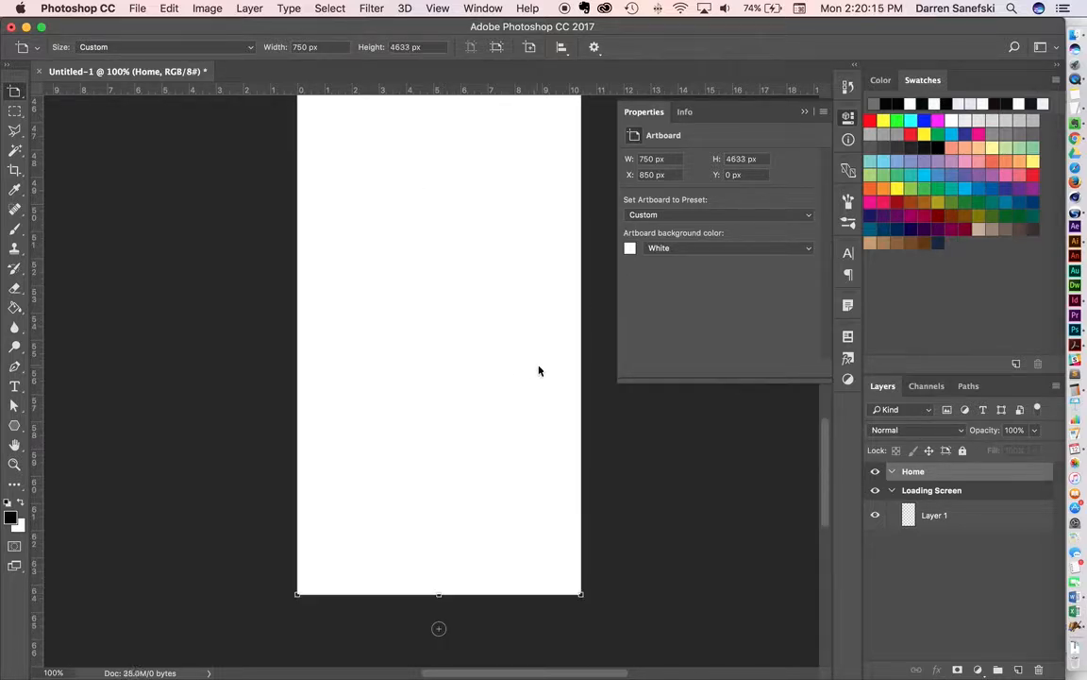
Examine the lengthened Home artboard from end to end and compare it with the Loading Screen artboard
scroll(539, 370, up, 15)
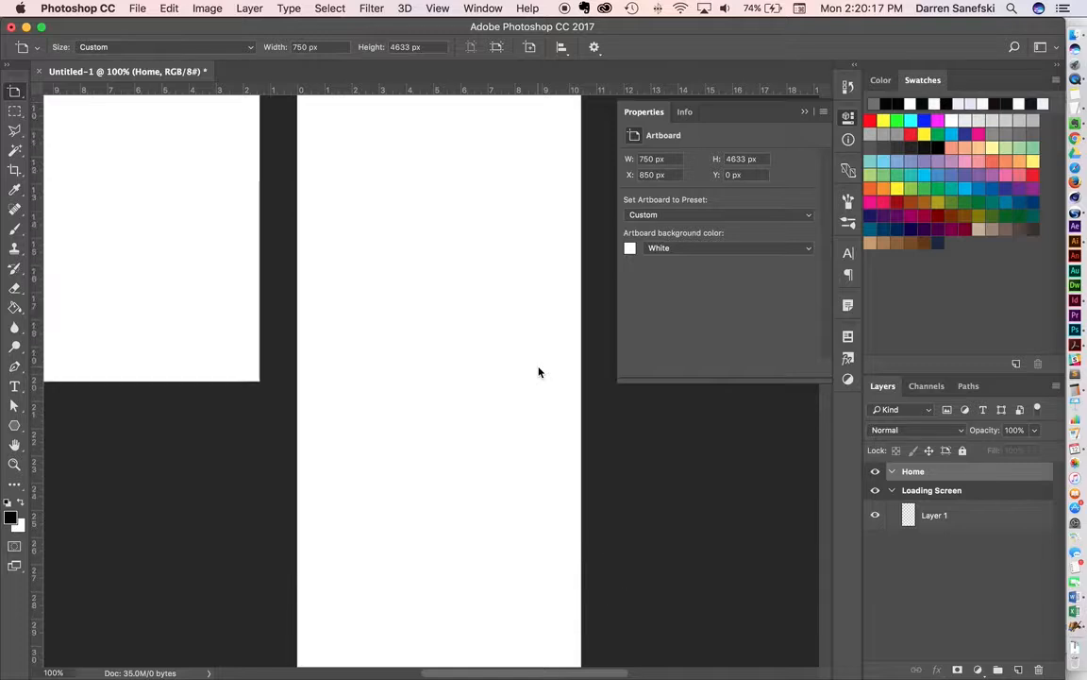
scroll(539, 372, up, 10)
scroll(539, 372, down, 7)
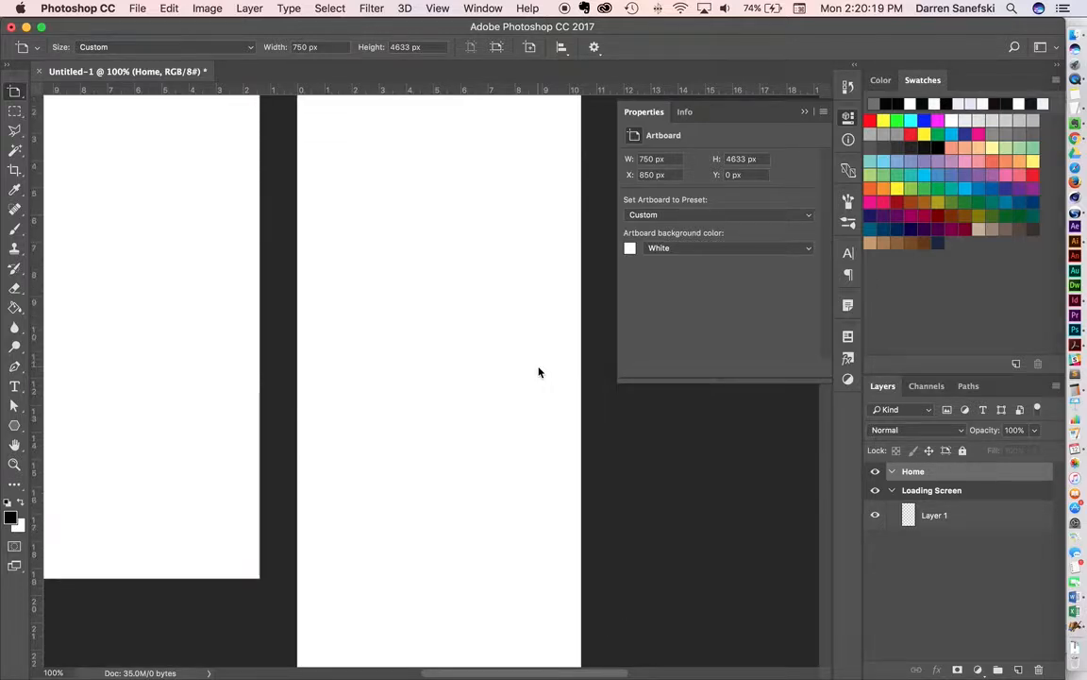
scroll(539, 371, up, 2)
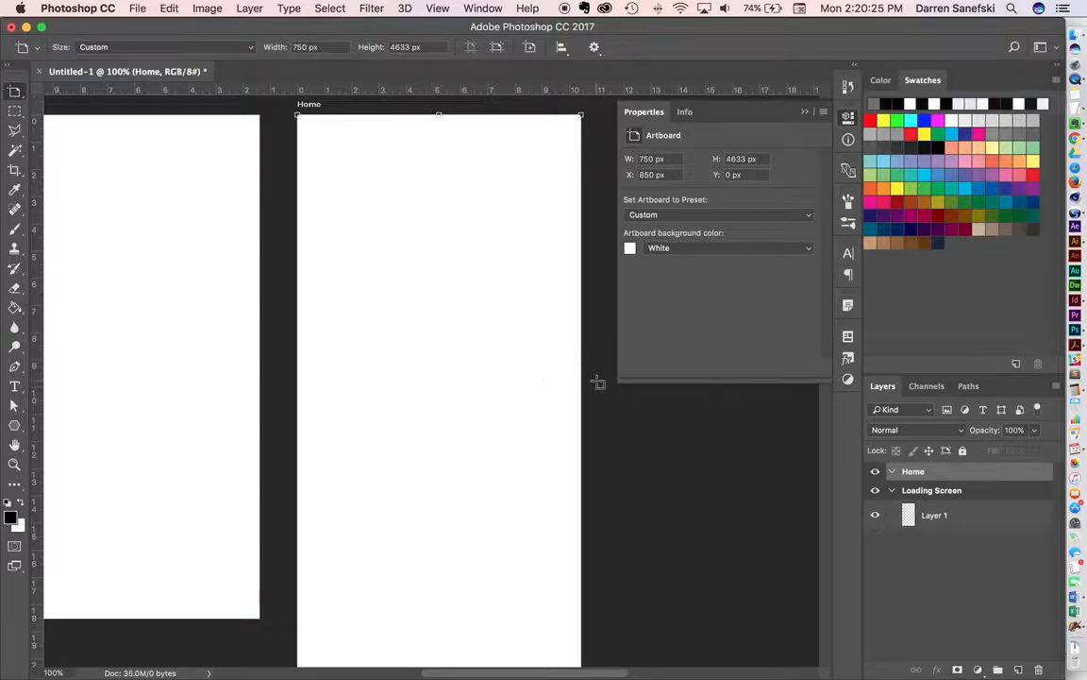
scroll(598, 382, left, 5)
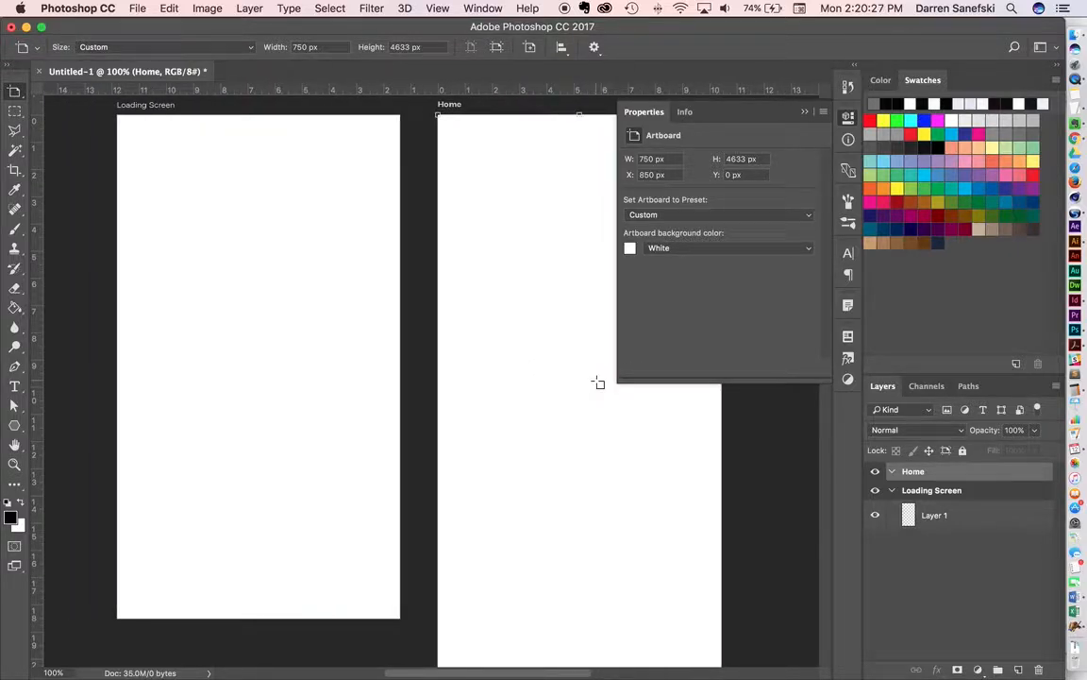
scroll(571, 380, up, 1)
scroll(571, 381, right, 3)
scroll(571, 380, left, 3)
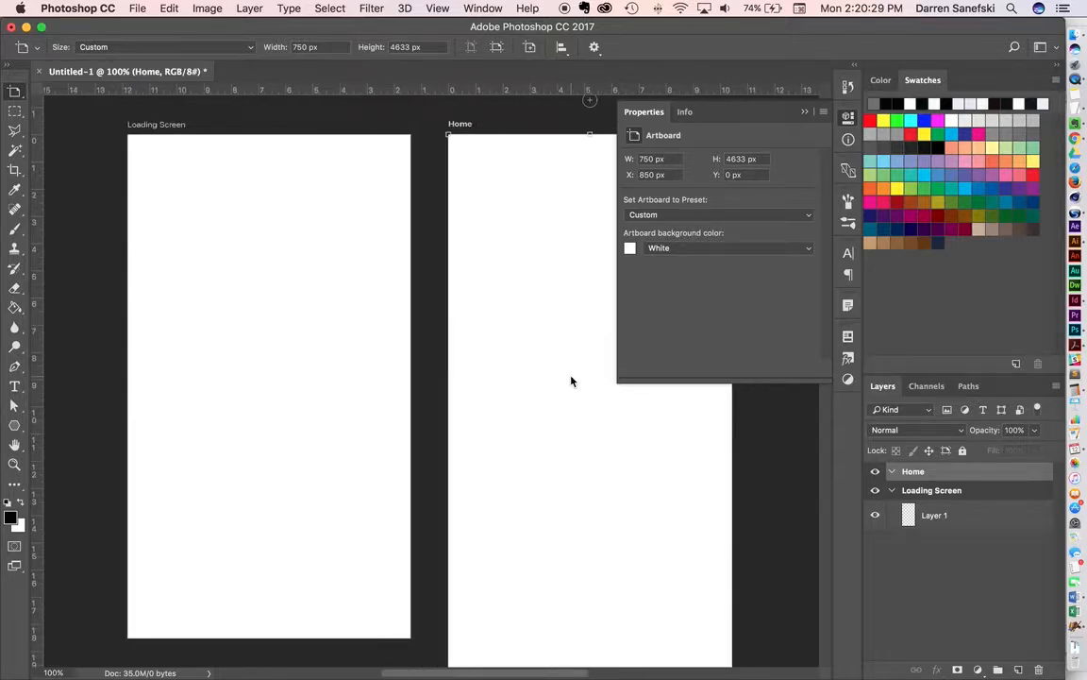
scroll(571, 380, right, 2)
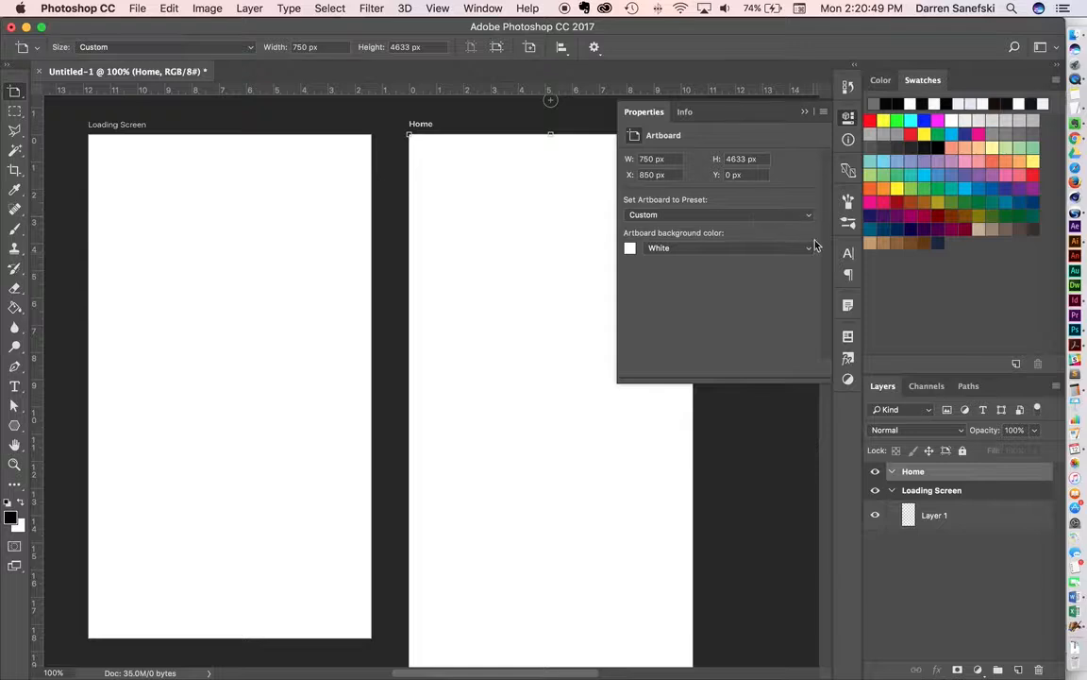
Draw a black rectangle about 752 × 167 px across the top of the Loading Screen artboard
click(806, 112)
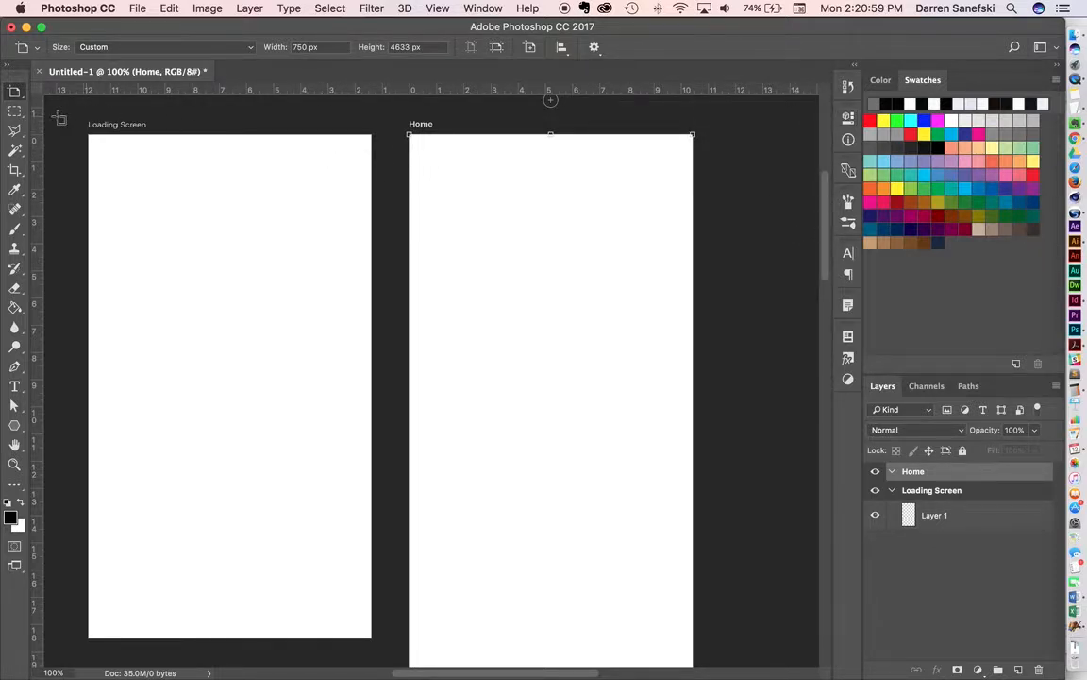
drag(15, 93, 49, 87)
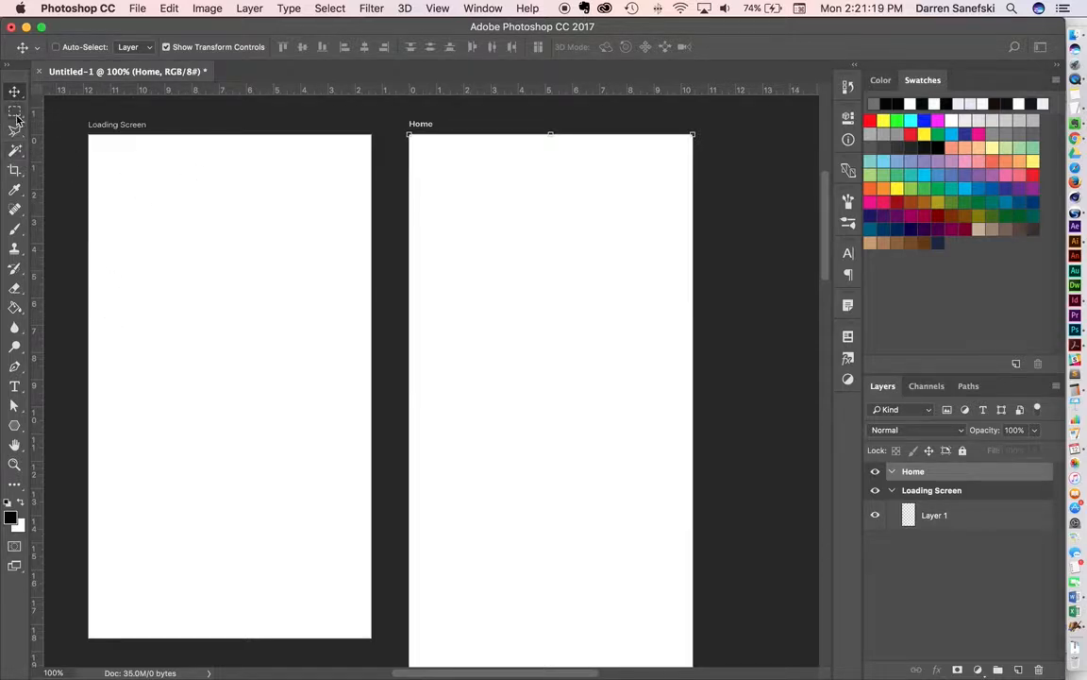
click(16, 427)
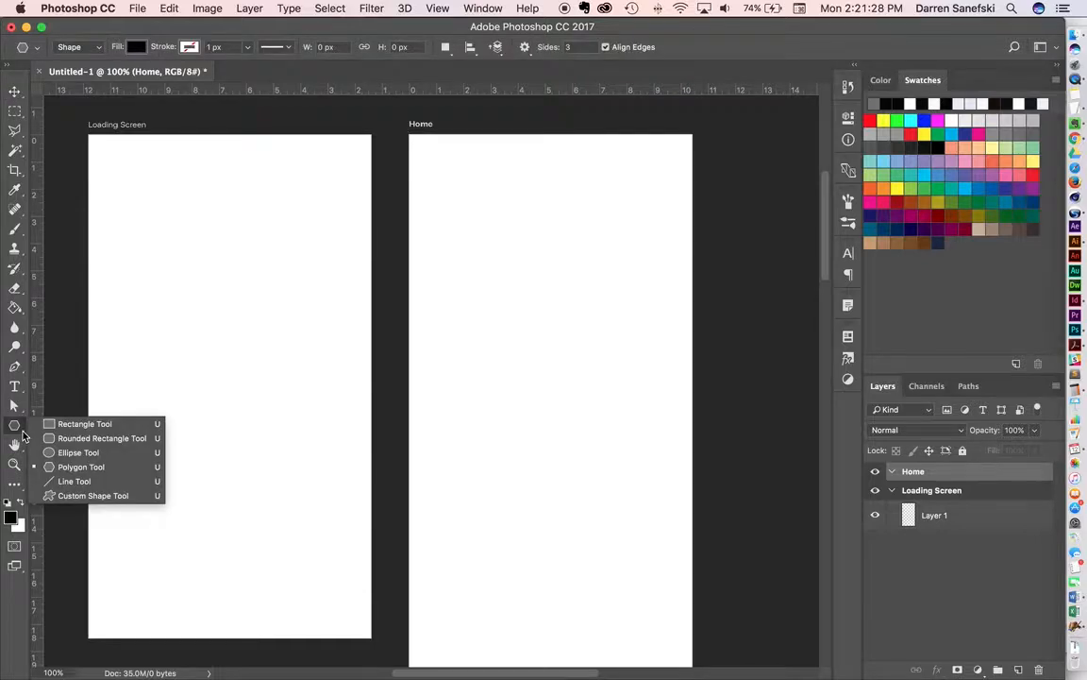
click(75, 425)
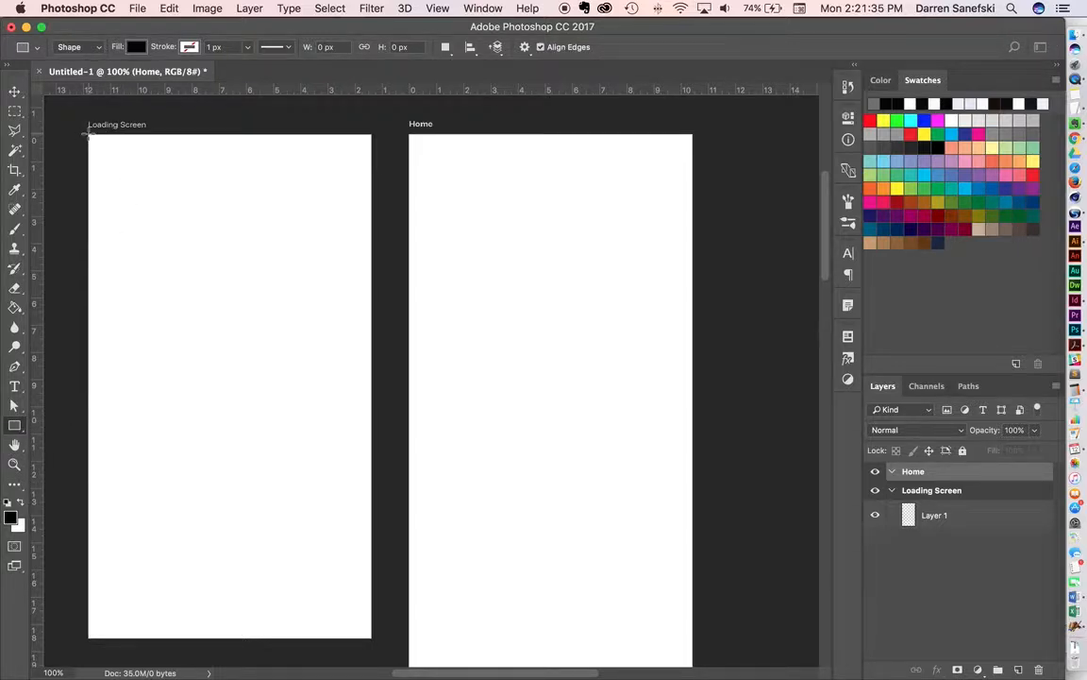
drag(88, 135, 401, 203)
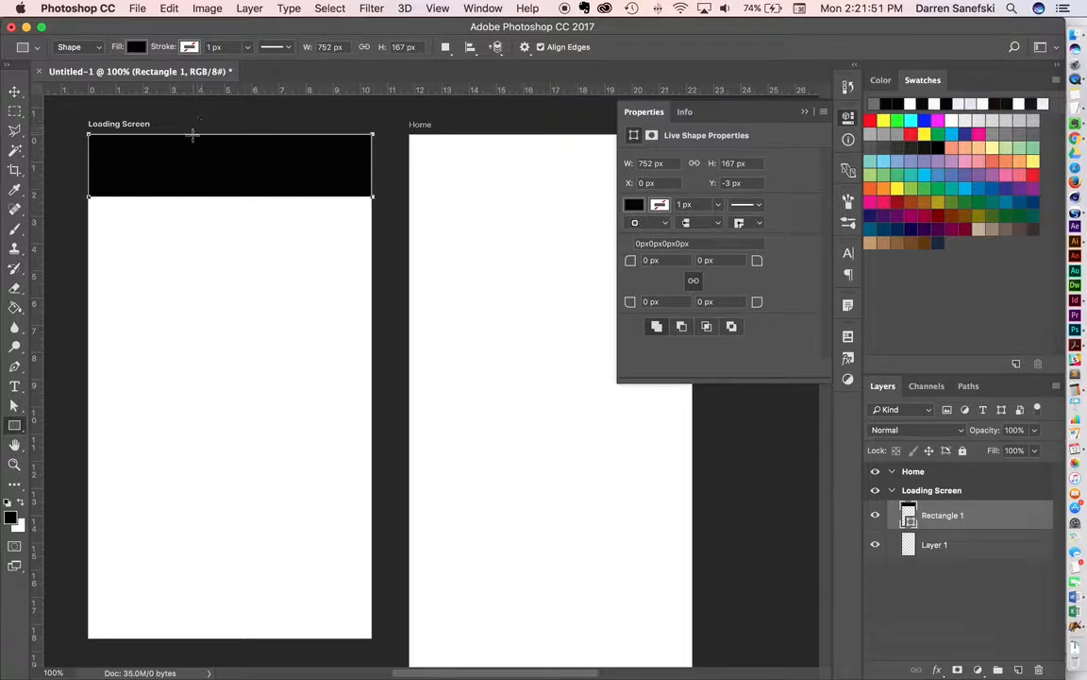
Move the black rectangle from Loading Screen to the top edge of the Home artboard as a header bar
click(14, 92)
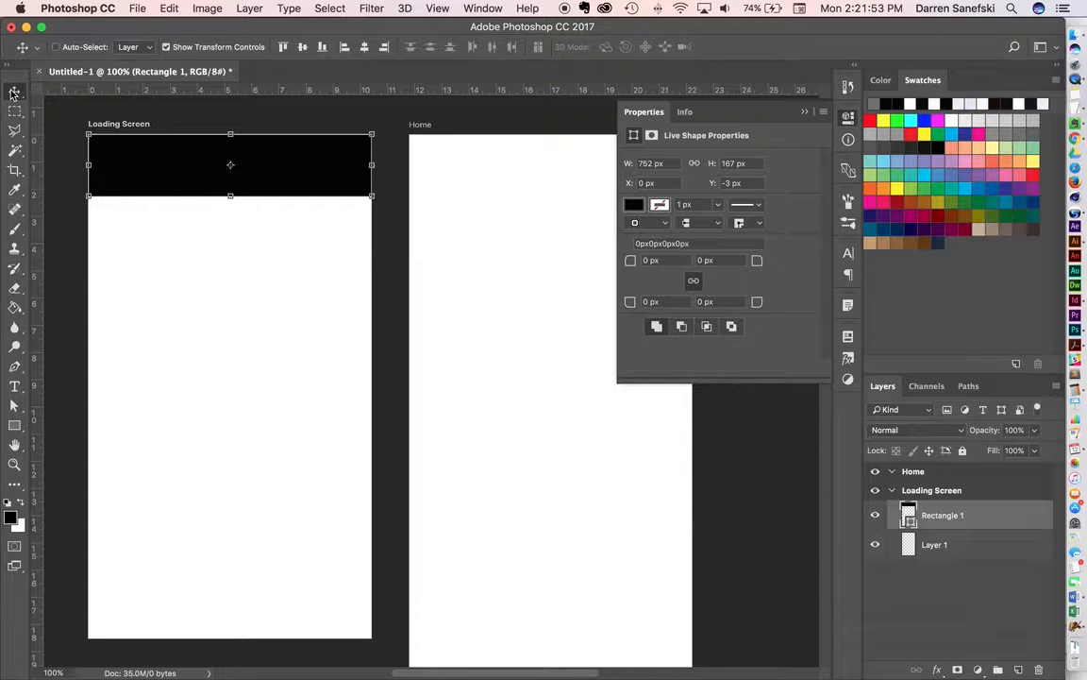
drag(143, 167, 537, 172)
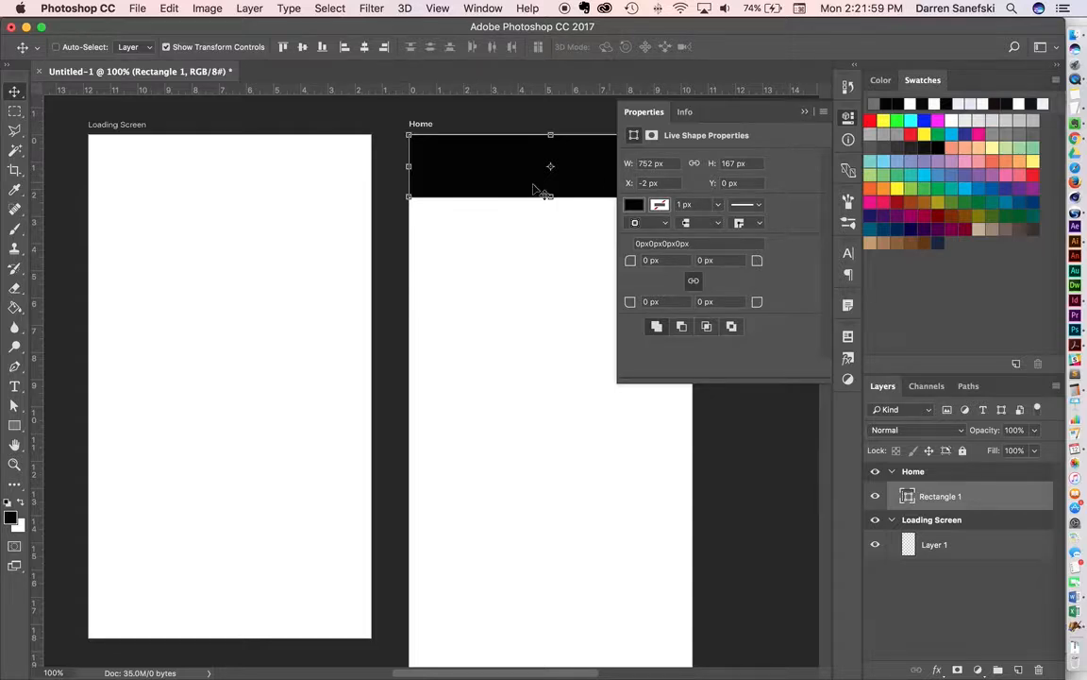
scroll(515, 189, right, 5)
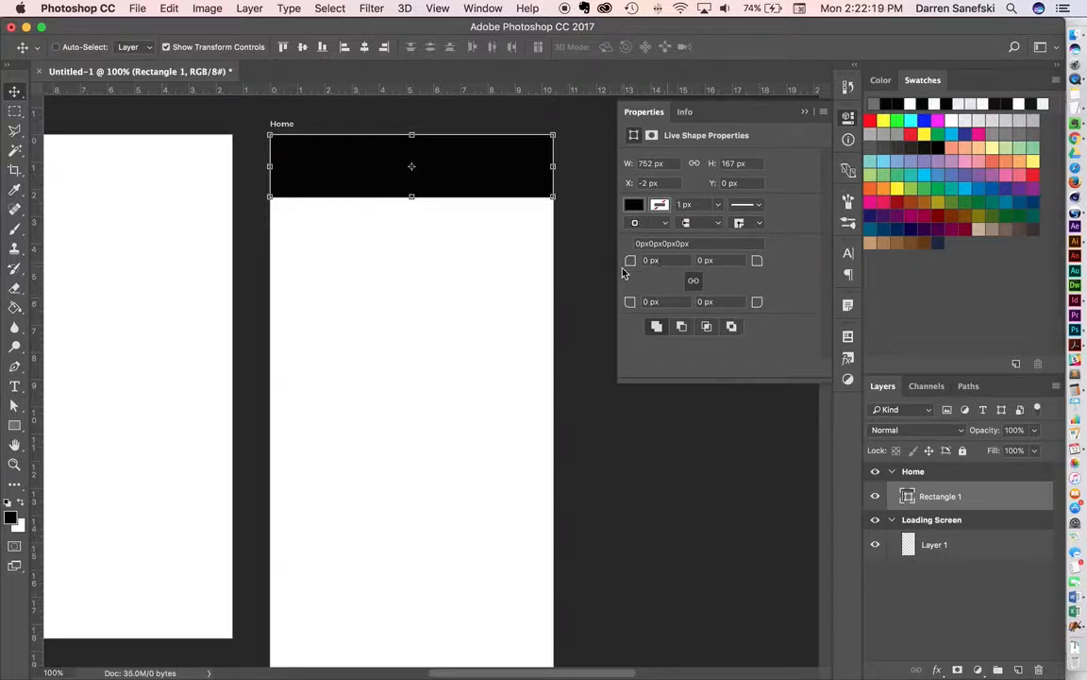
Round all four corners of the Home header rectangle to 15 px and deselect it to view the result
drag(629, 261, 637, 261)
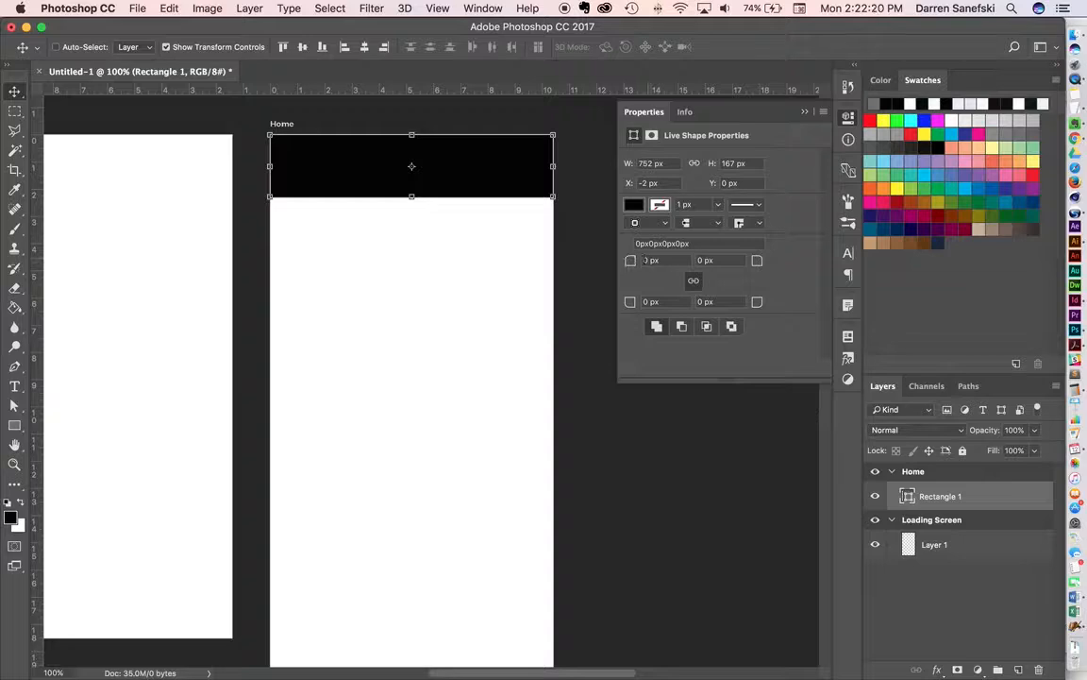
click(693, 282)
click(671, 261)
key(Up)
key(Up)
key(Up)
key(Up)
key(Up)
key(Up)
key(Up)
key(Up)
key(Up)
click(728, 261)
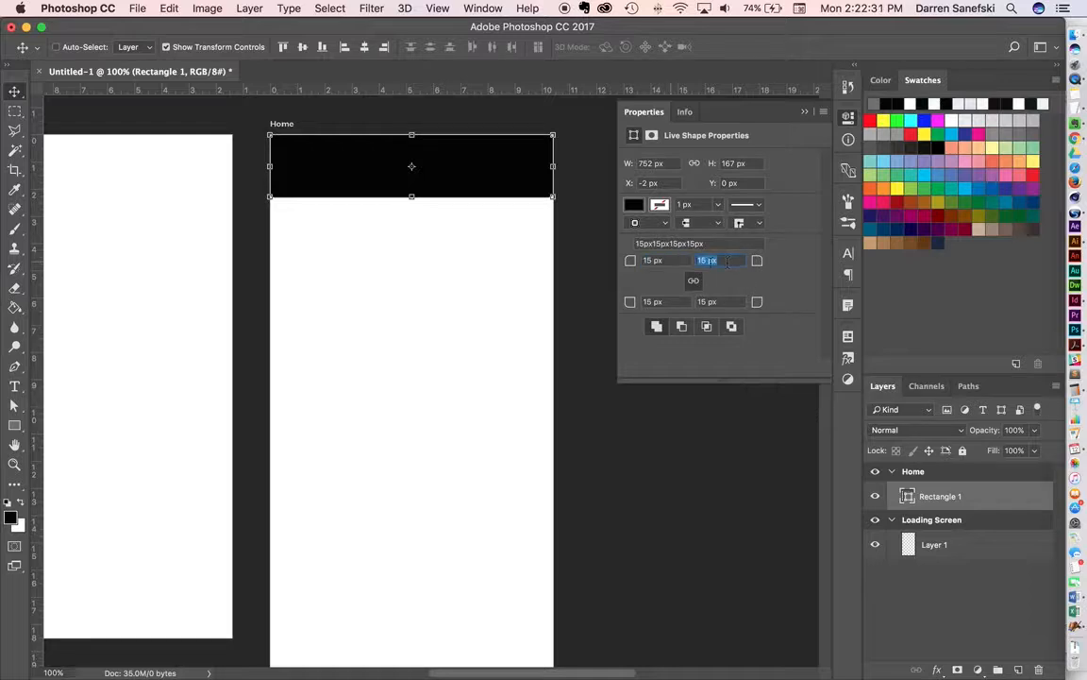
click(565, 256)
click(991, 581)
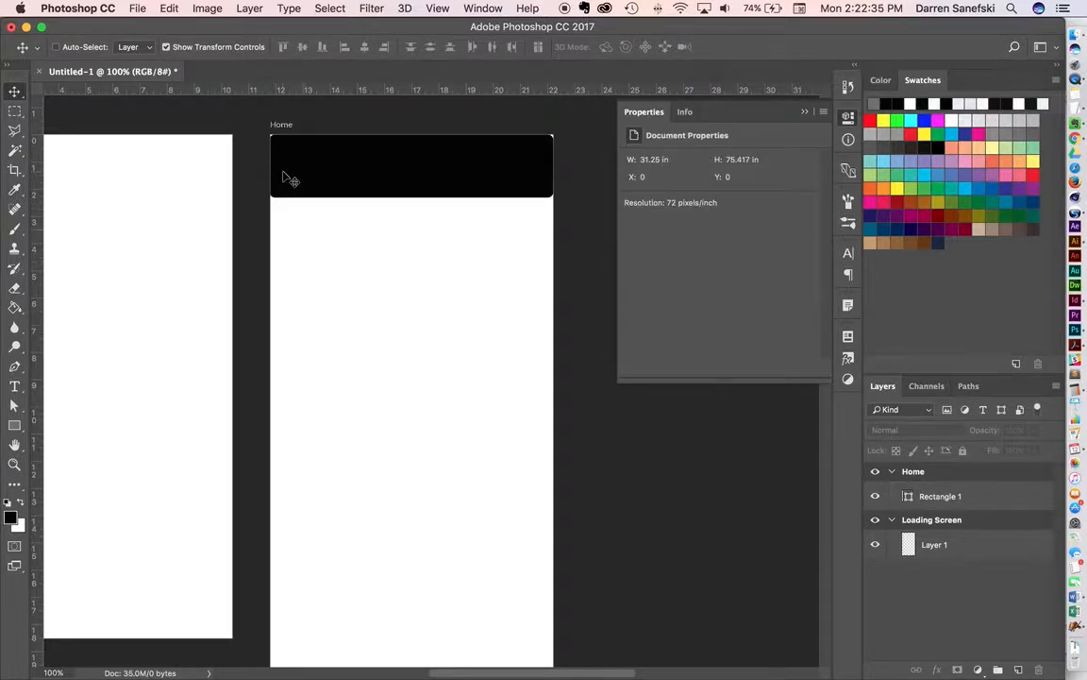
click(381, 171)
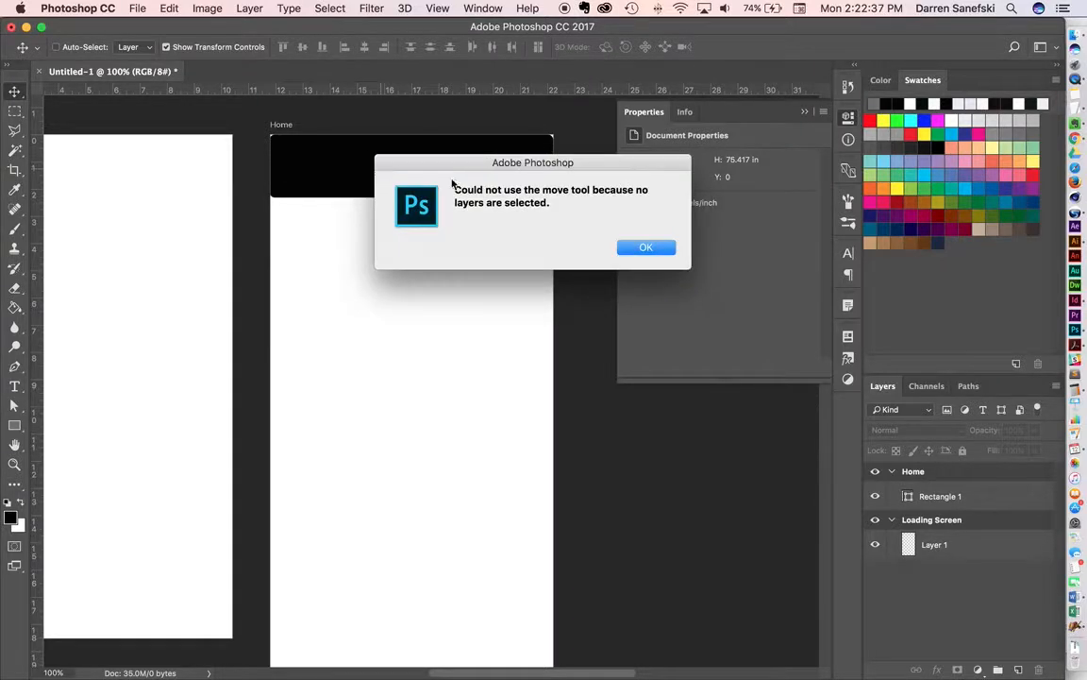
click(659, 251)
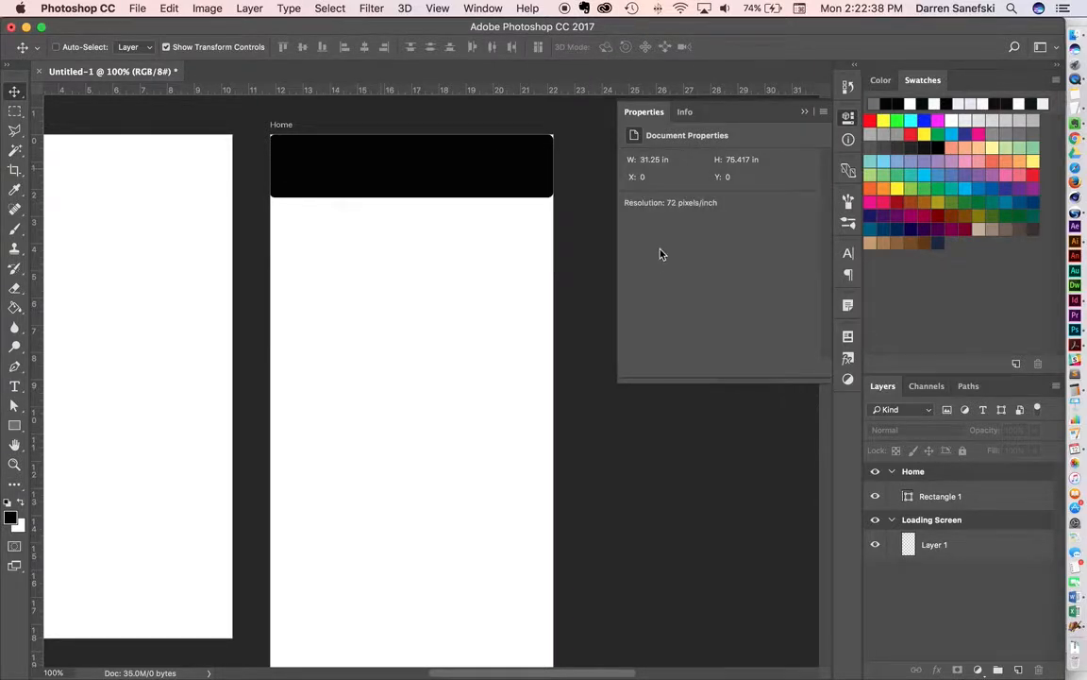
Reset all four corner radii of the Home header rectangle to 0 px
click(952, 549)
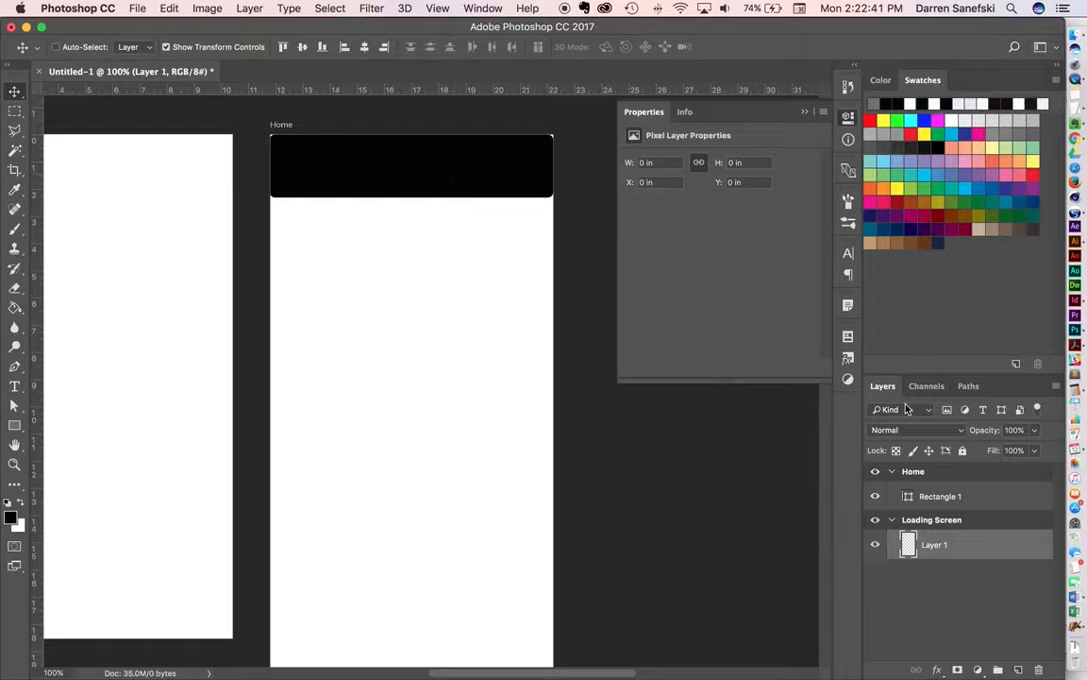
click(968, 496)
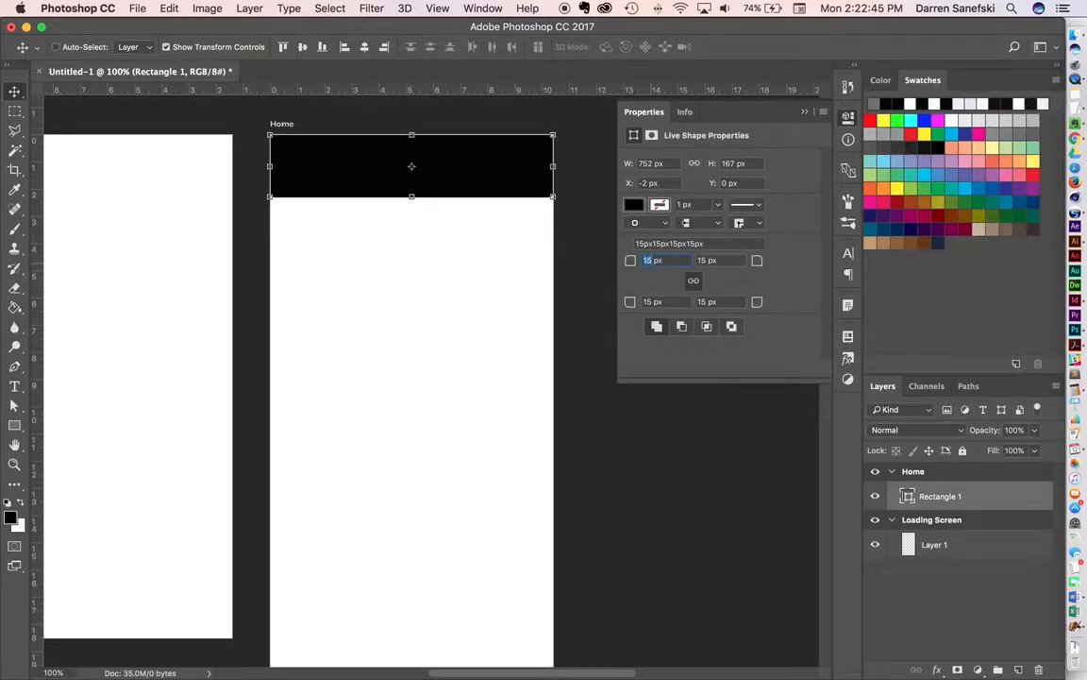
text(0)
key(Return)
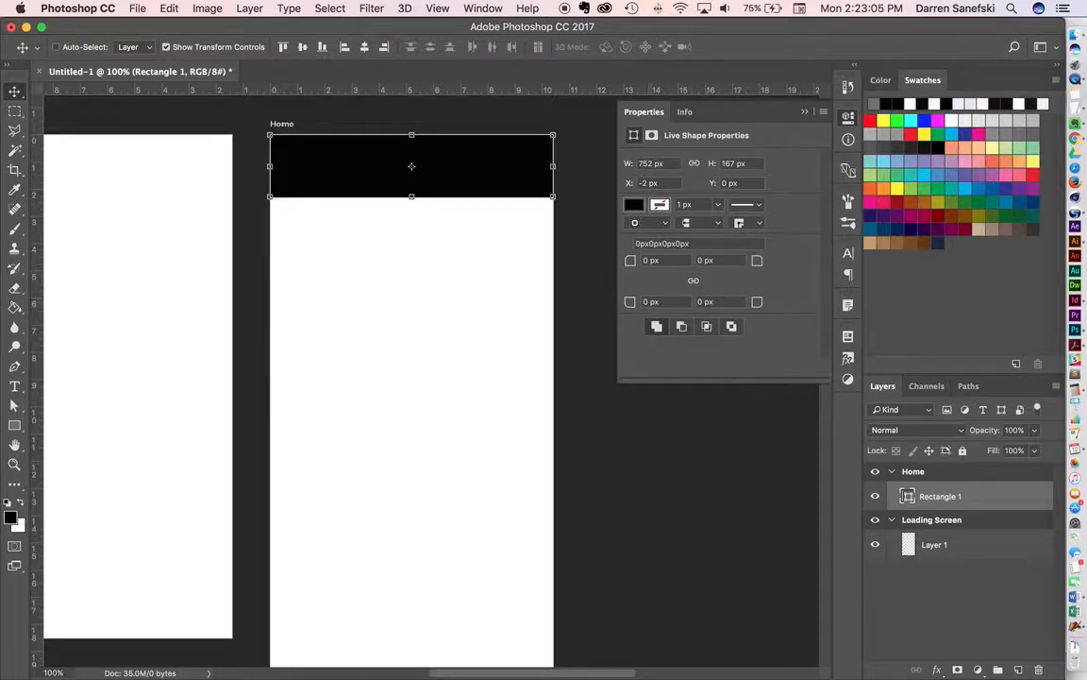
Round only the two bottom corners of the Home header rectangle to 20 px and deselect it
text(20)
key(Tab)
drag(704, 302, 678, 300)
text(20)
key(Return)
click(812, 546)
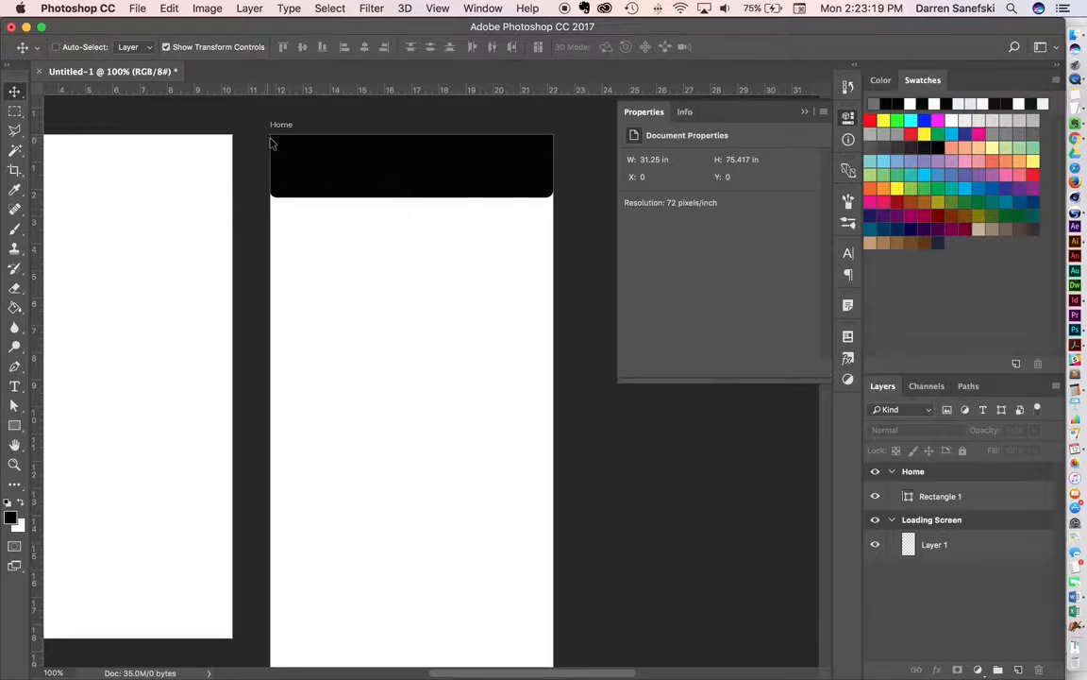
click(329, 177)
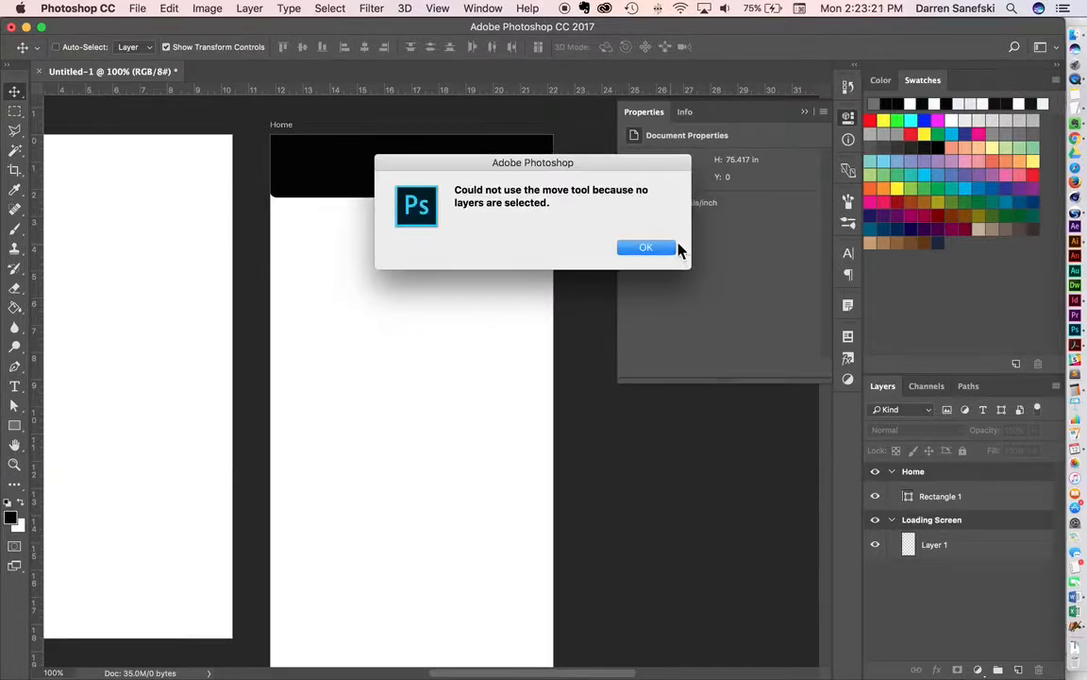
click(646, 247)
click(336, 180)
click(642, 245)
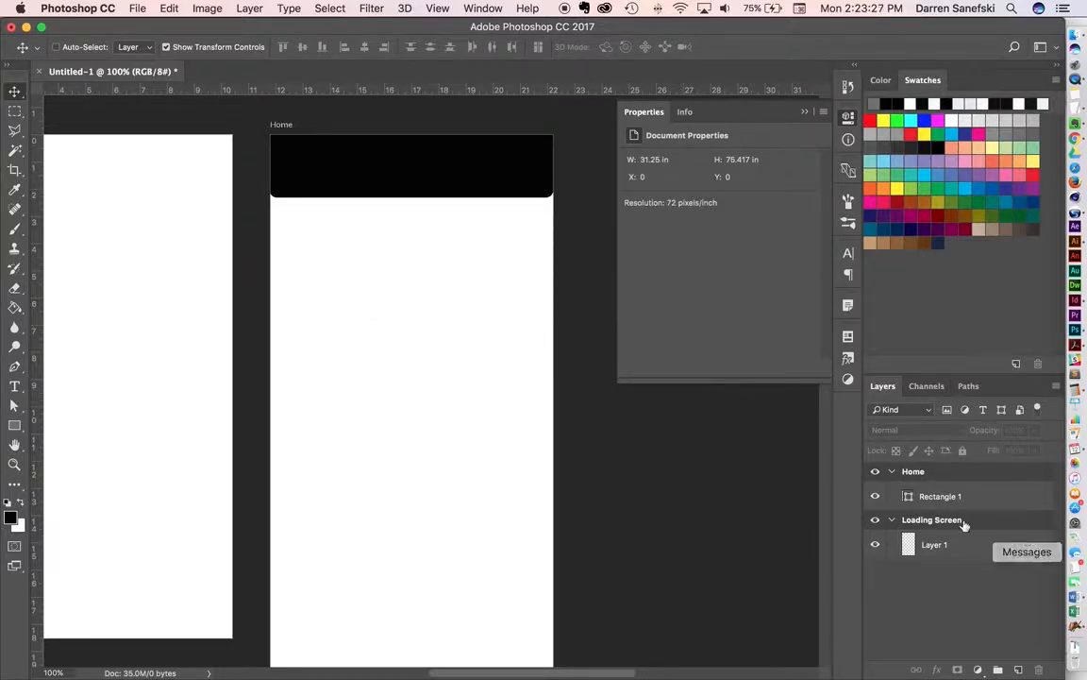
Set both bottom corner radii of the Home header rectangle back to 0 px
click(937, 498)
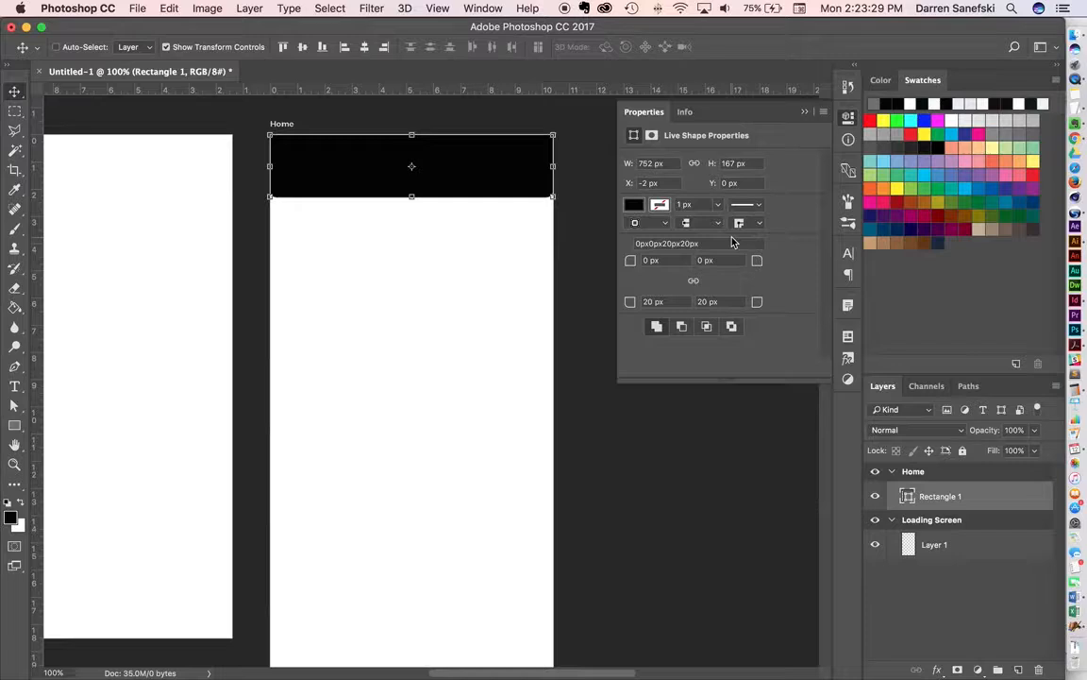
click(653, 301)
text(0)
key(Tab)
text(0)
key(Return)
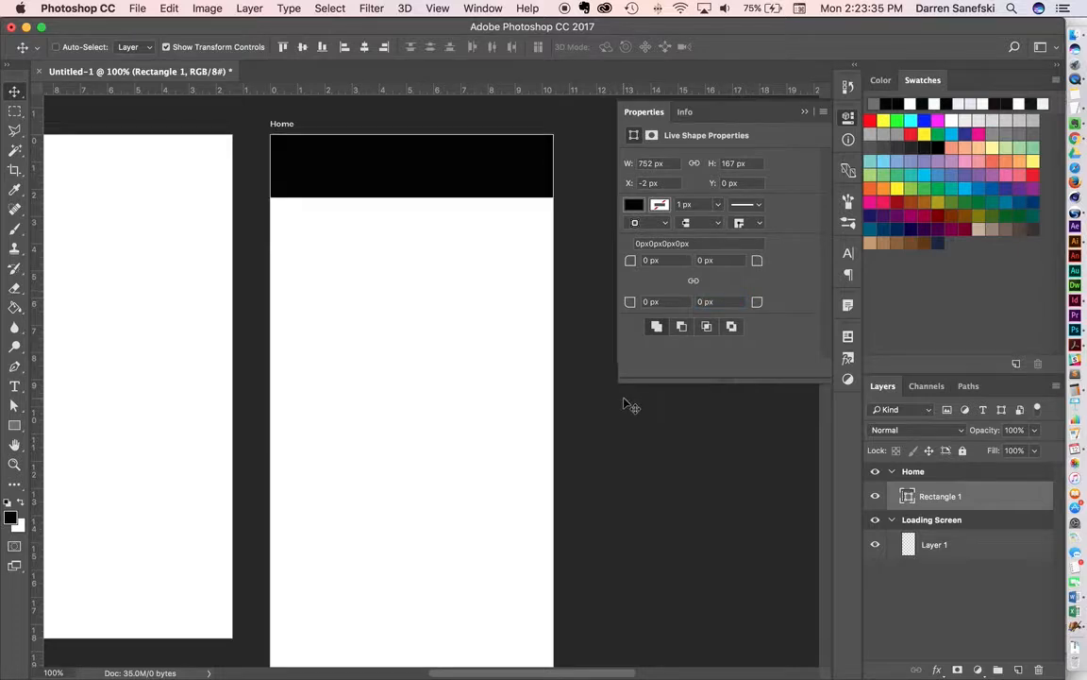
Try an orange and a bright red preset swatch as the fill of the Home header rectangle
scroll(578, 396, left, 5)
scroll(578, 397, right, 4)
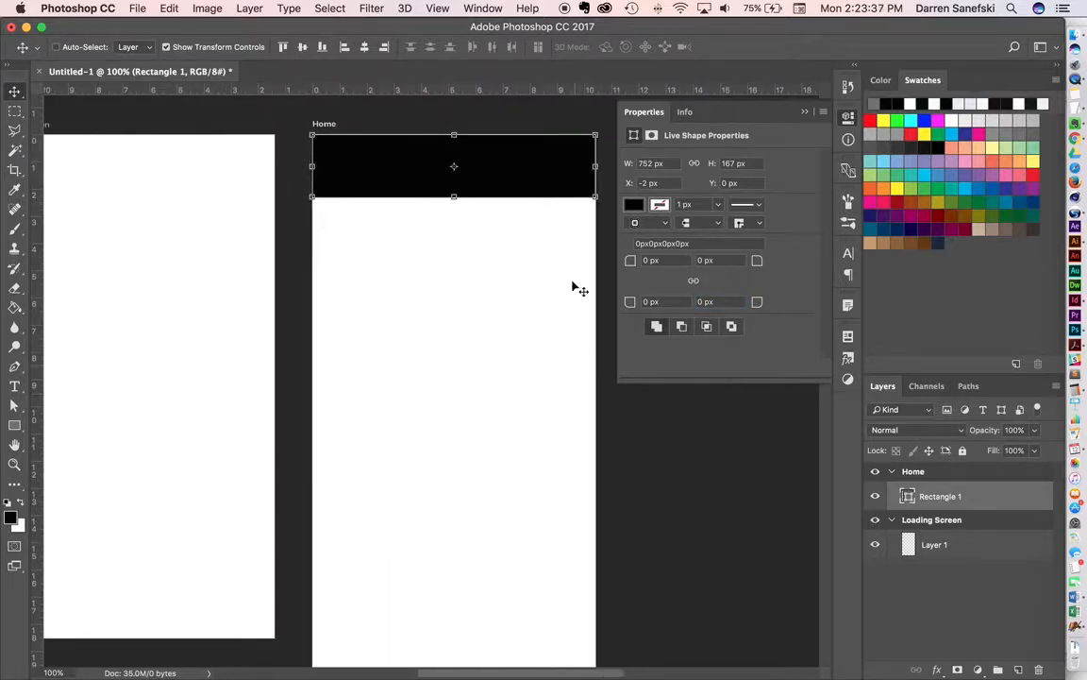
click(635, 206)
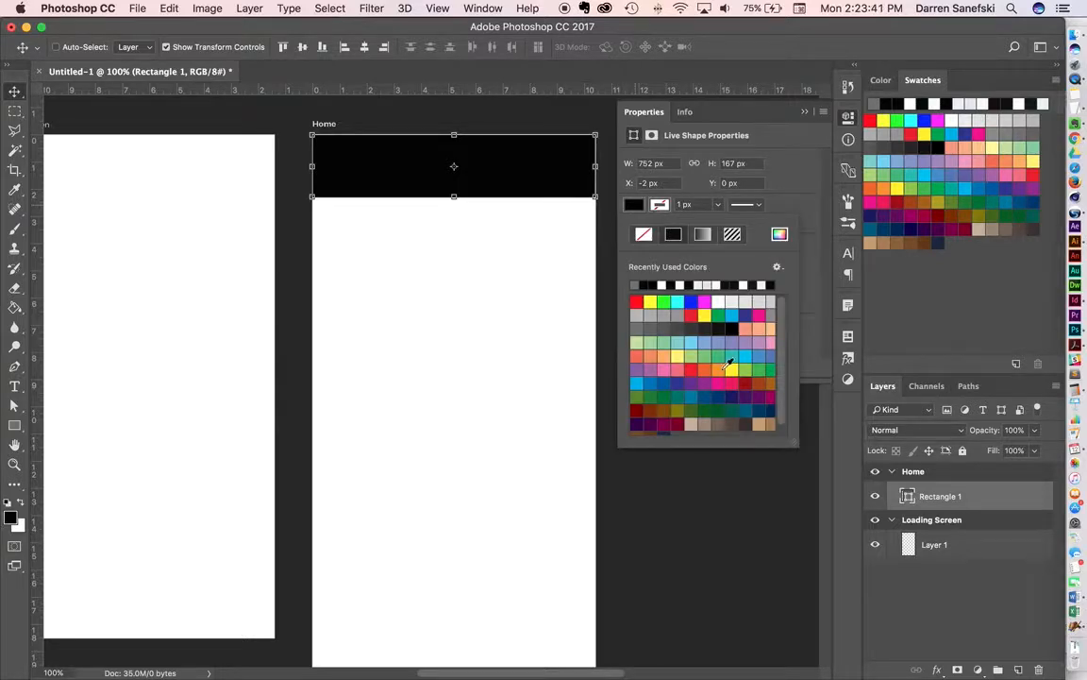
click(676, 358)
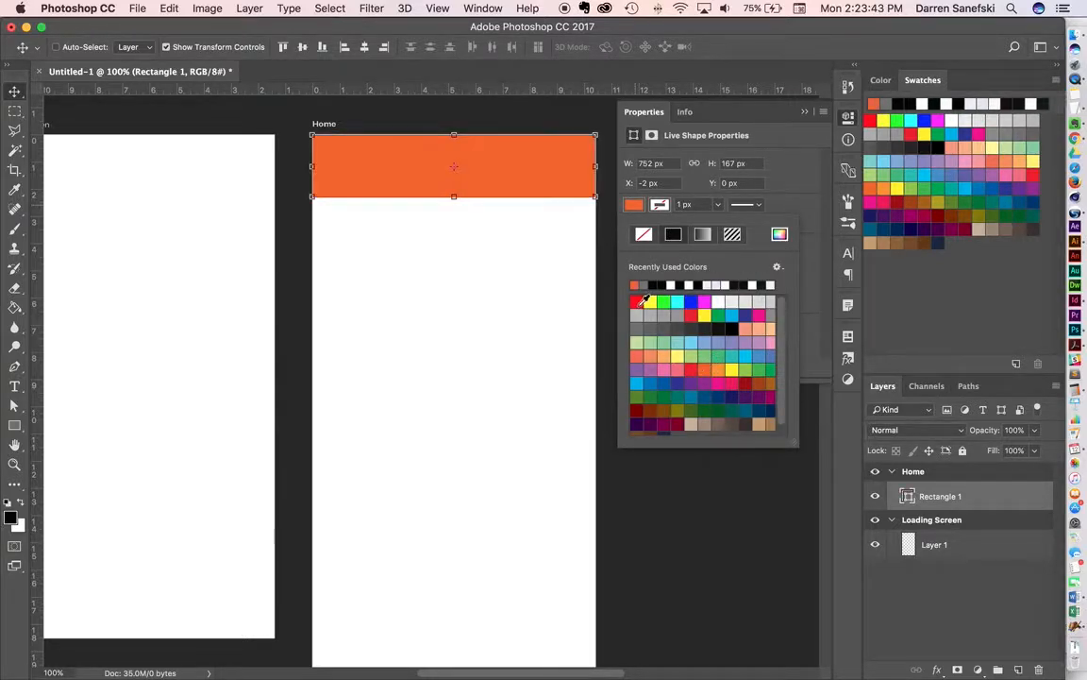
click(638, 302)
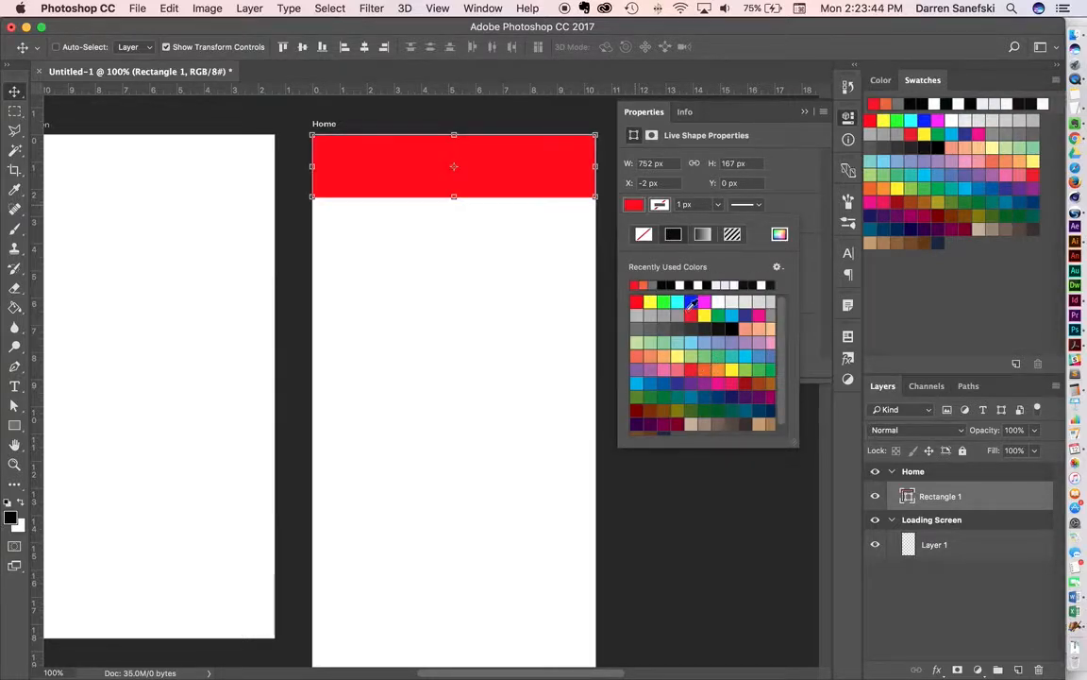
Set the header rectangle's fill to the custom muted green #7faa99 and collapse its shape properties
click(778, 235)
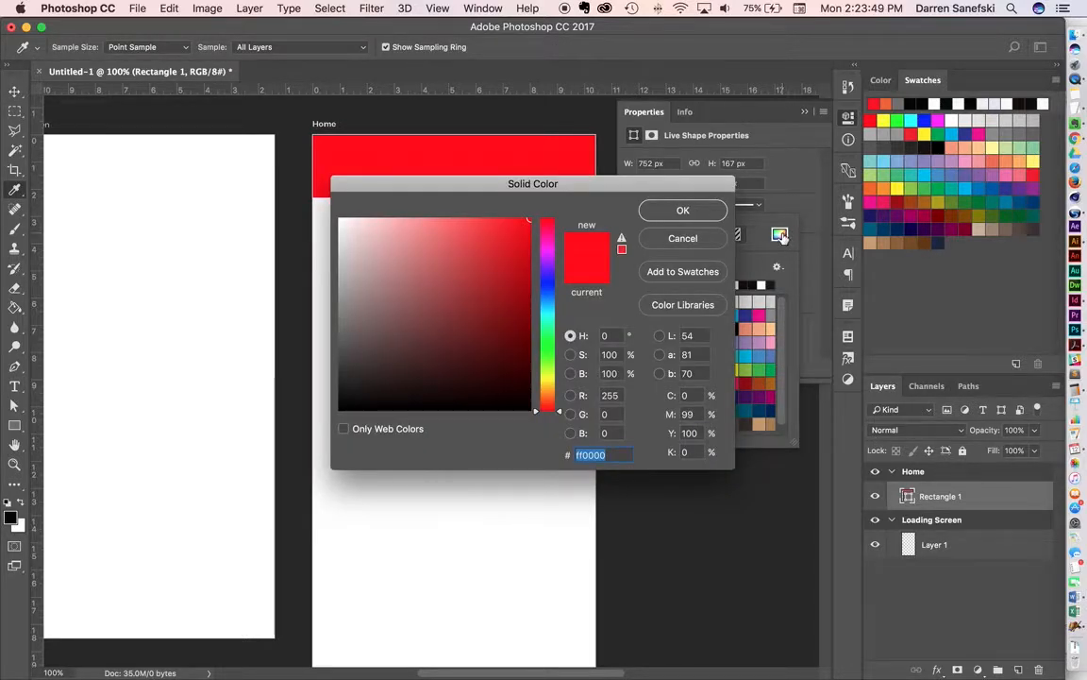
drag(607, 183, 589, 248)
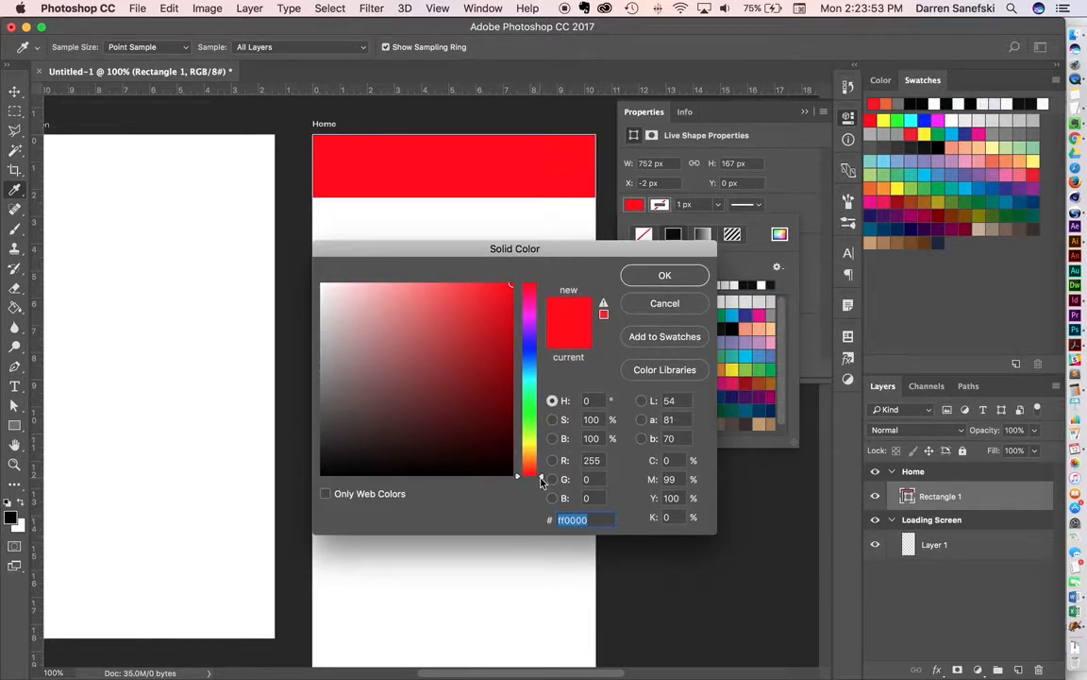
drag(541, 483, 541, 392)
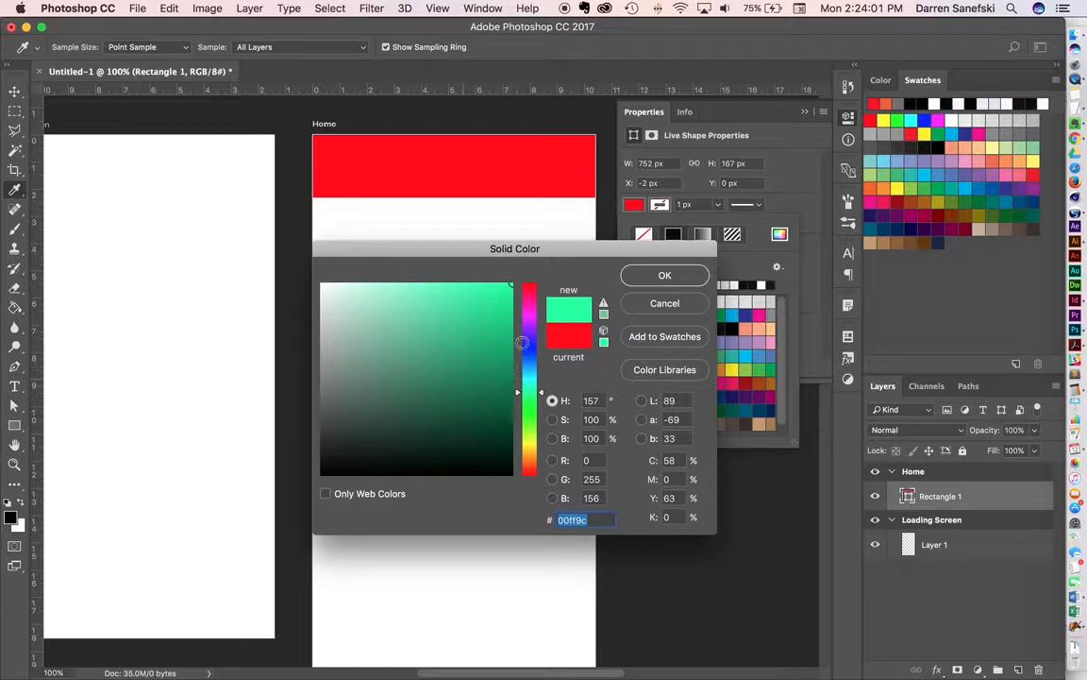
click(510, 286)
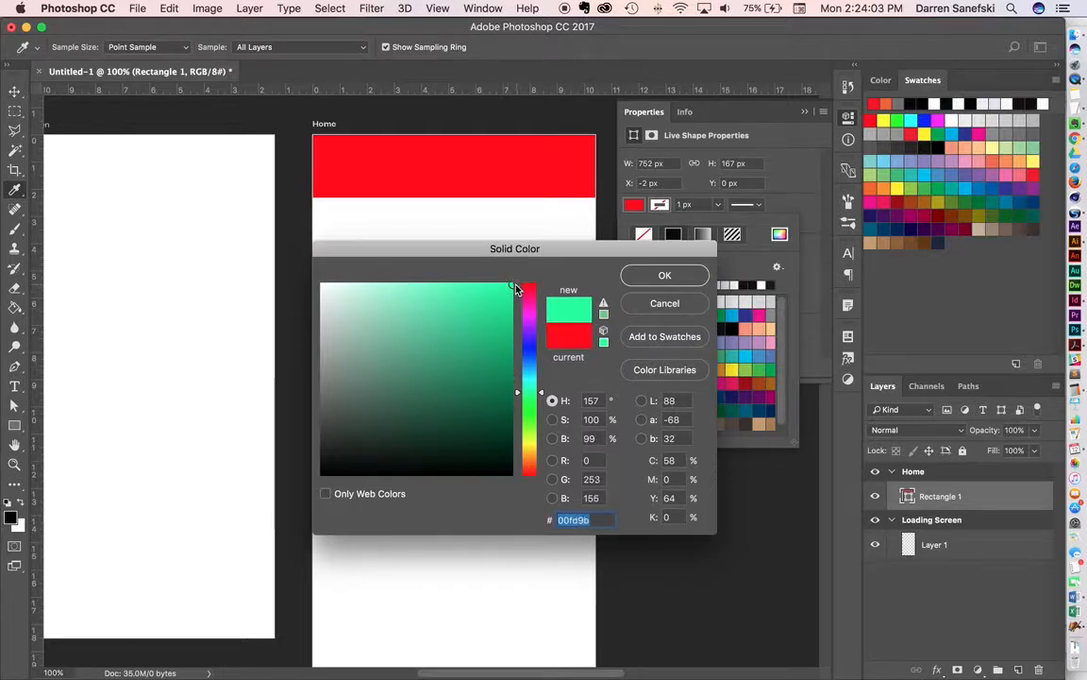
mouse_move(327, 285)
mouse_down()
mouse_move(312, 280)
mouse_move(365, 281)
mouse_move(369, 394)
mouse_move(369, 328)
mouse_move(408, 369)
mouse_move(366, 354)
mouse_move(371, 361)
mouse_move(370, 345)
mouse_move(371, 377)
mouse_move(391, 340)
mouse_move(369, 347)
mouse_up()
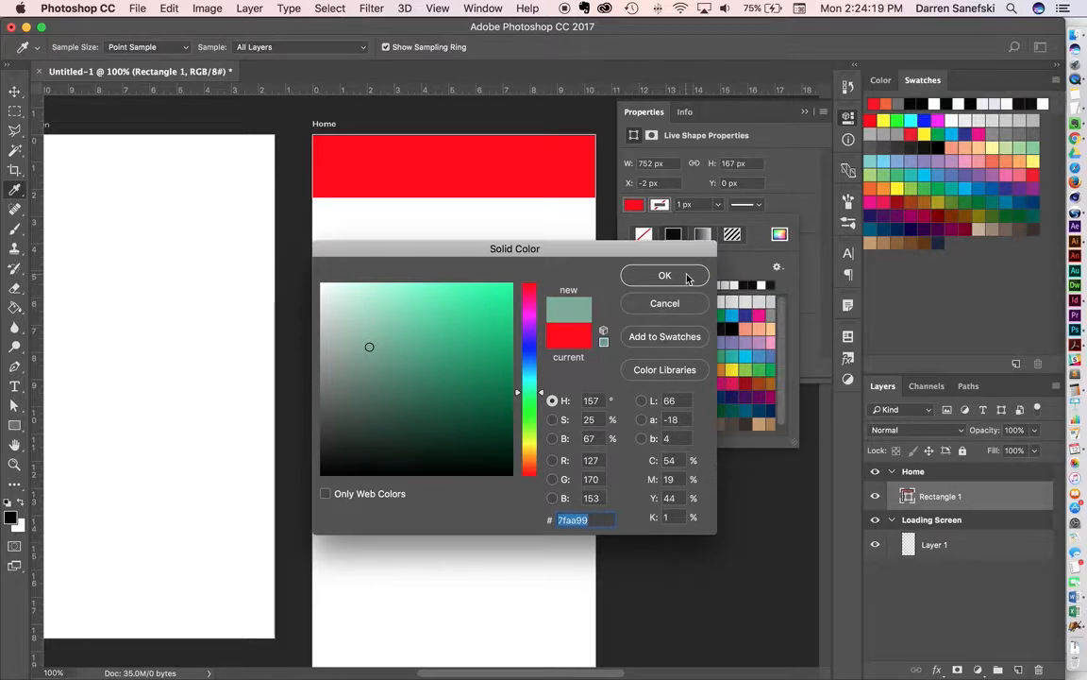
click(687, 275)
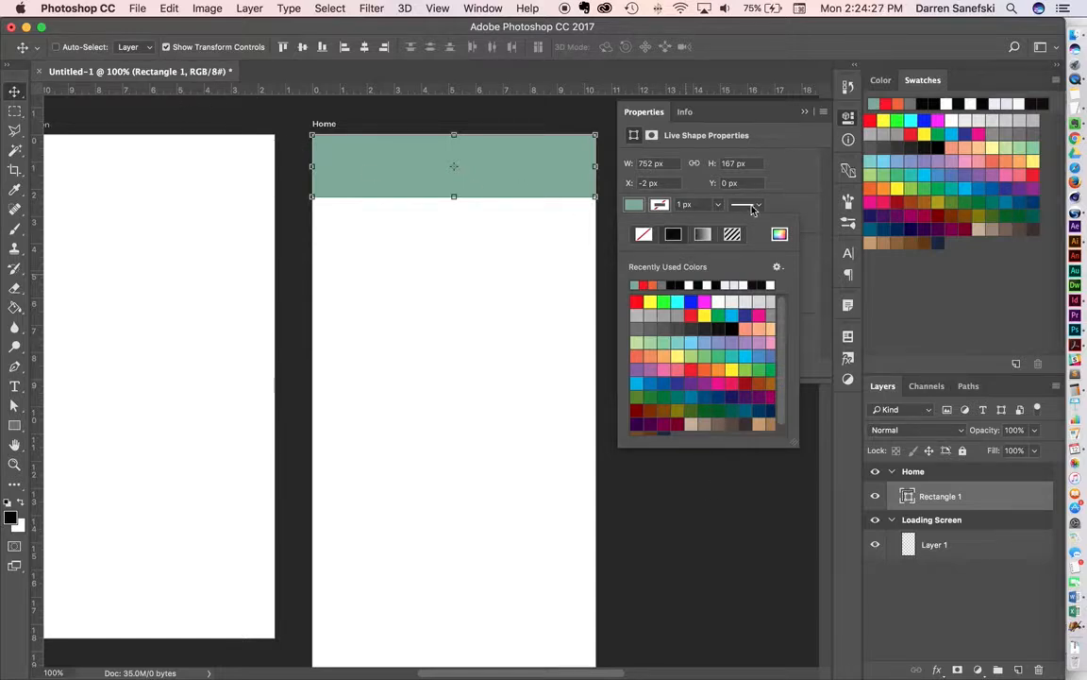
click(802, 112)
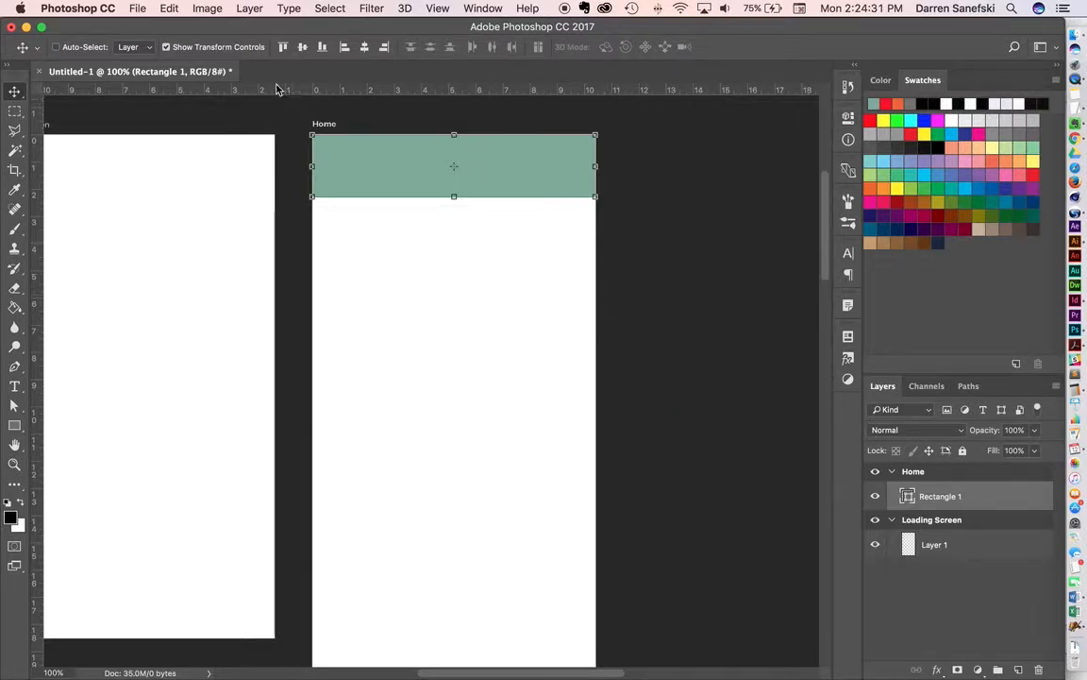
Open the recently used image MEC NYH 110916-2.tif
click(137, 8)
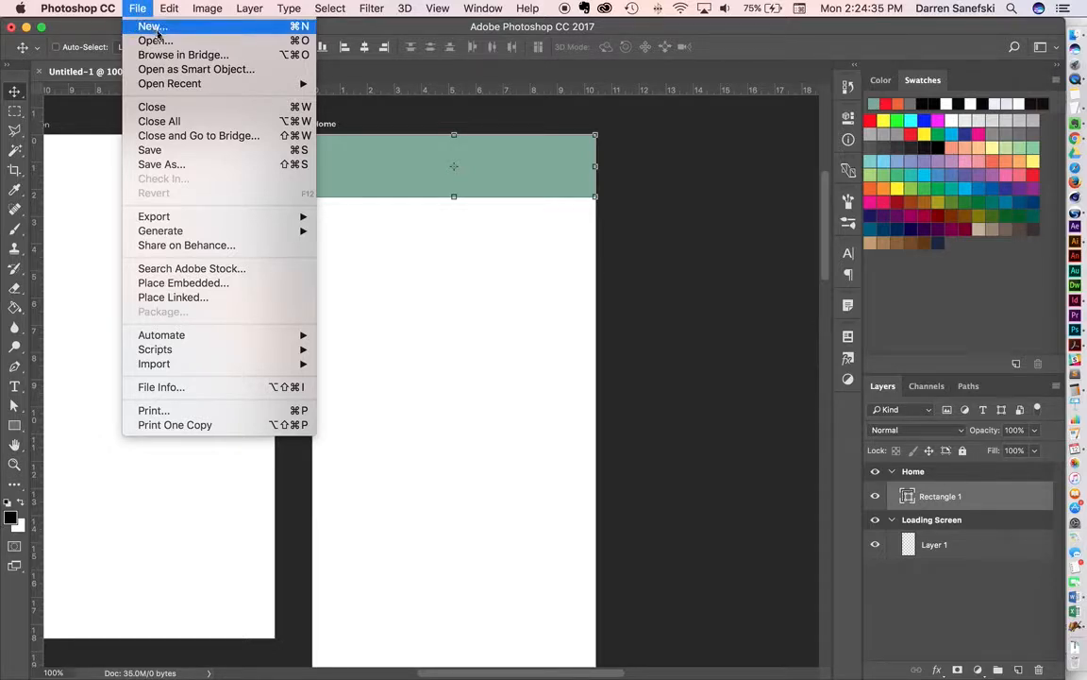
mouse_move(213, 87)
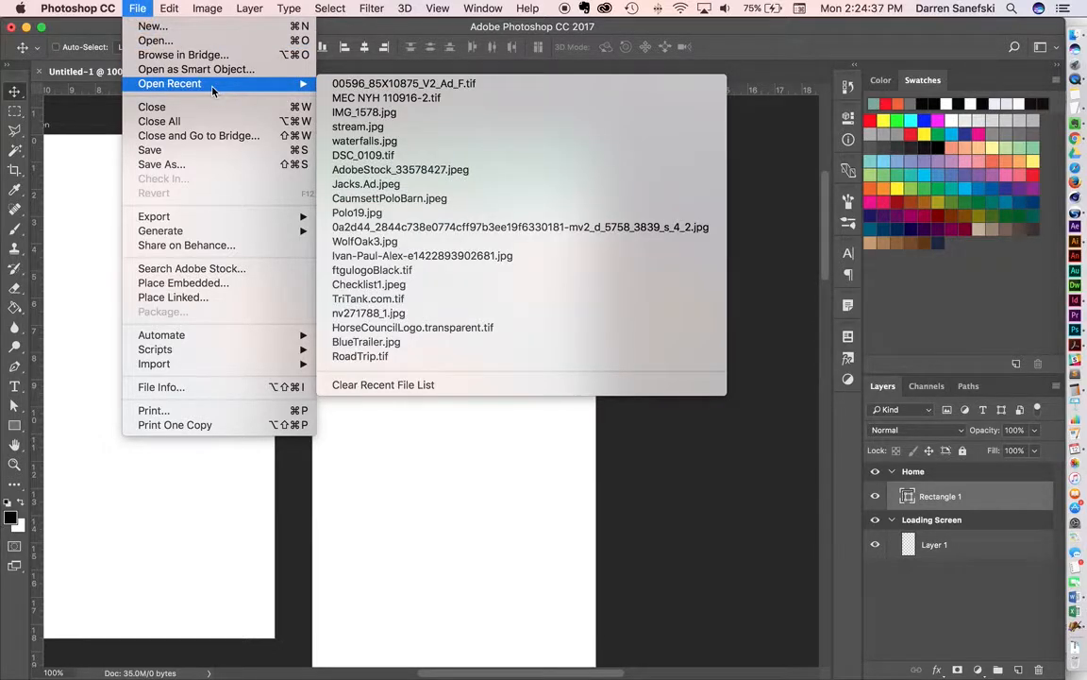
click(419, 105)
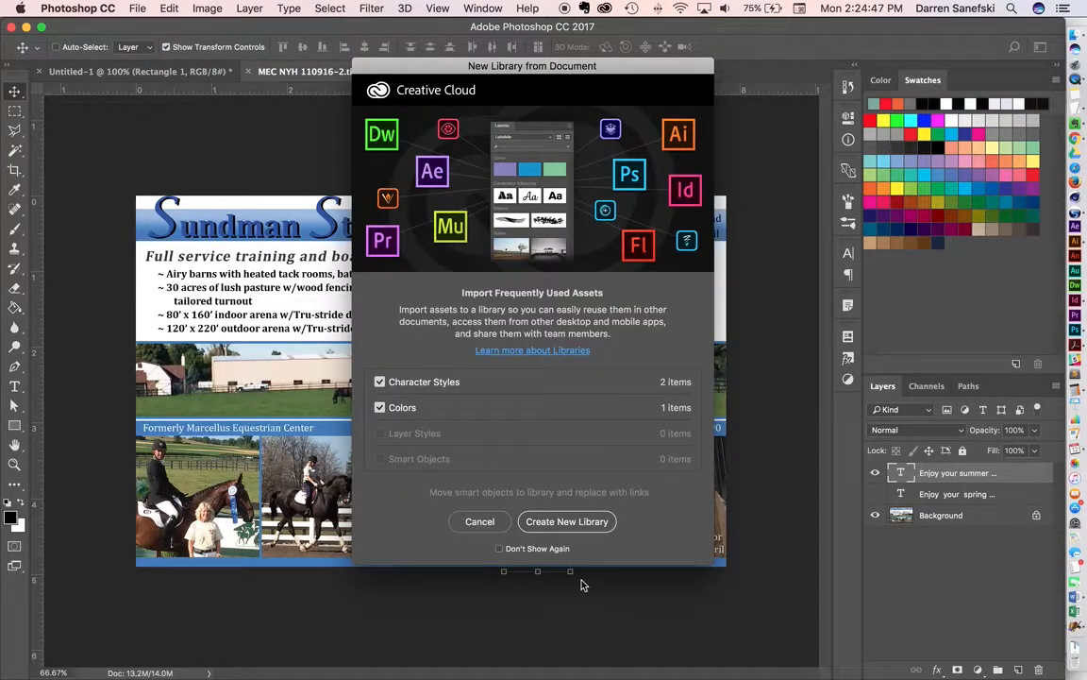
Decline the library import, close MEC NYH 110916-2.tif, and open the recently used photo stream.jpg
click(477, 521)
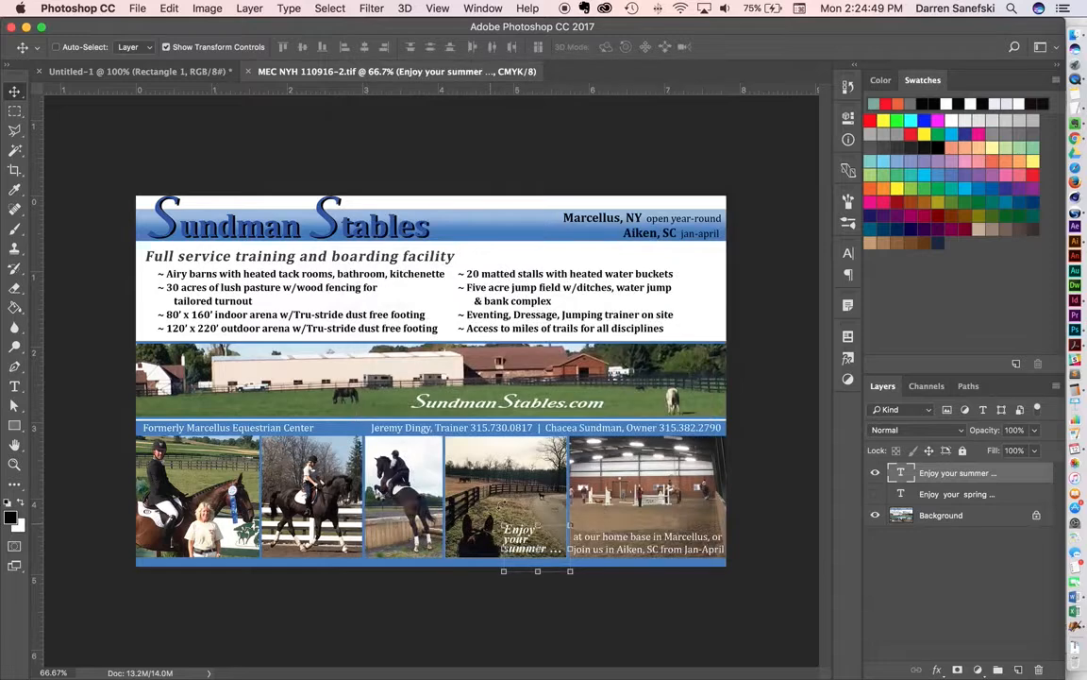
click(224, 70)
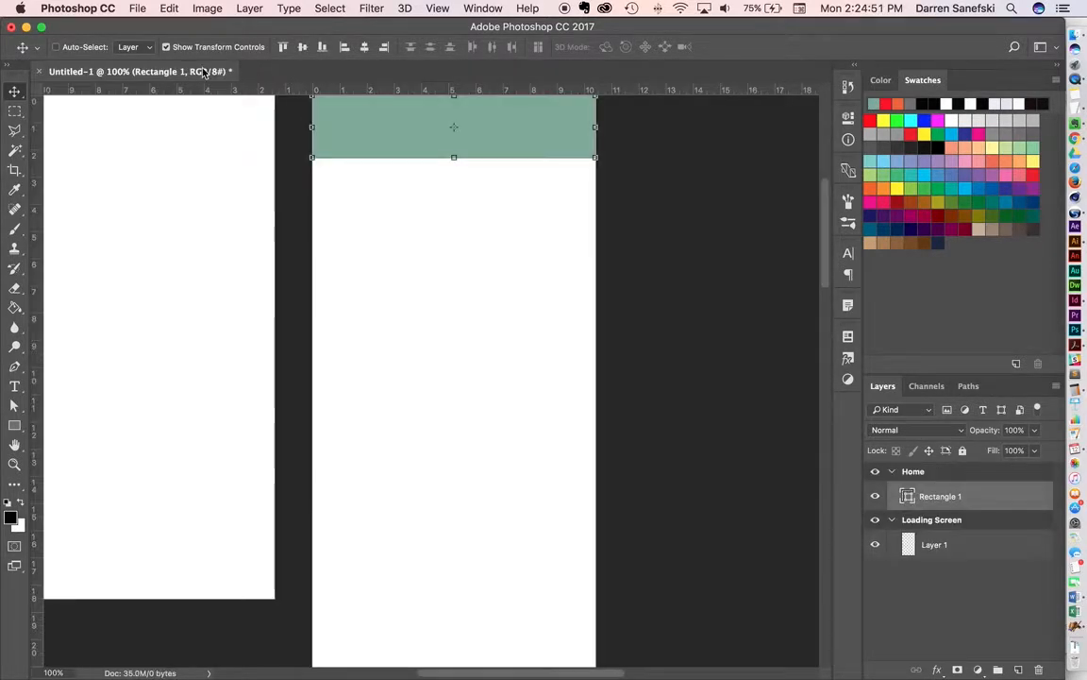
click(137, 8)
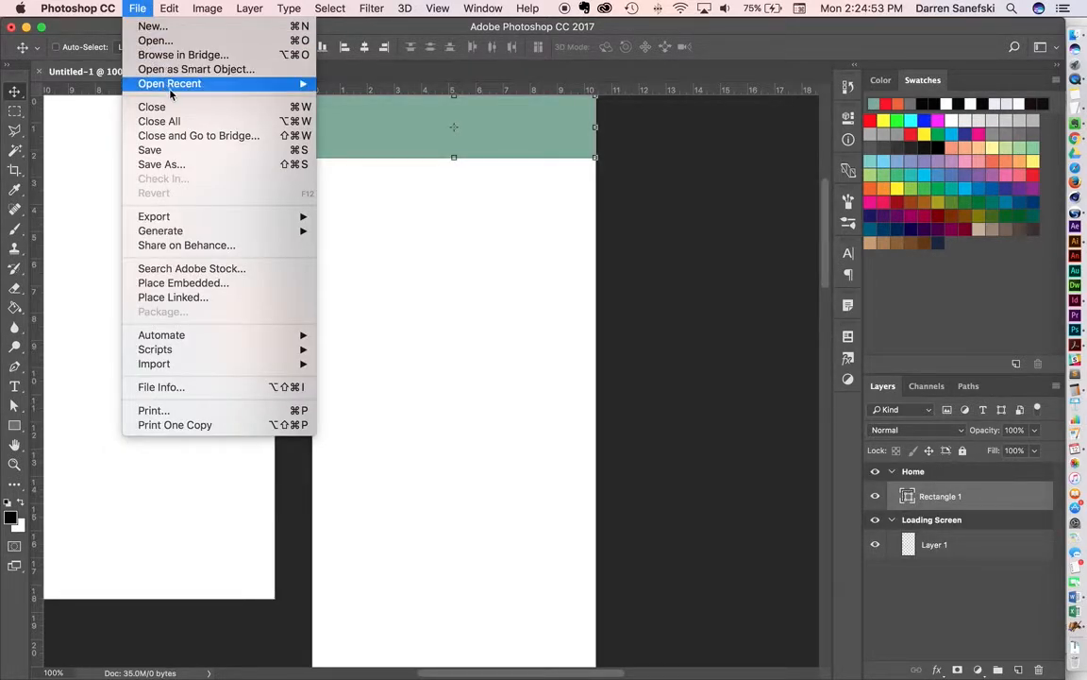
mouse_move(168, 84)
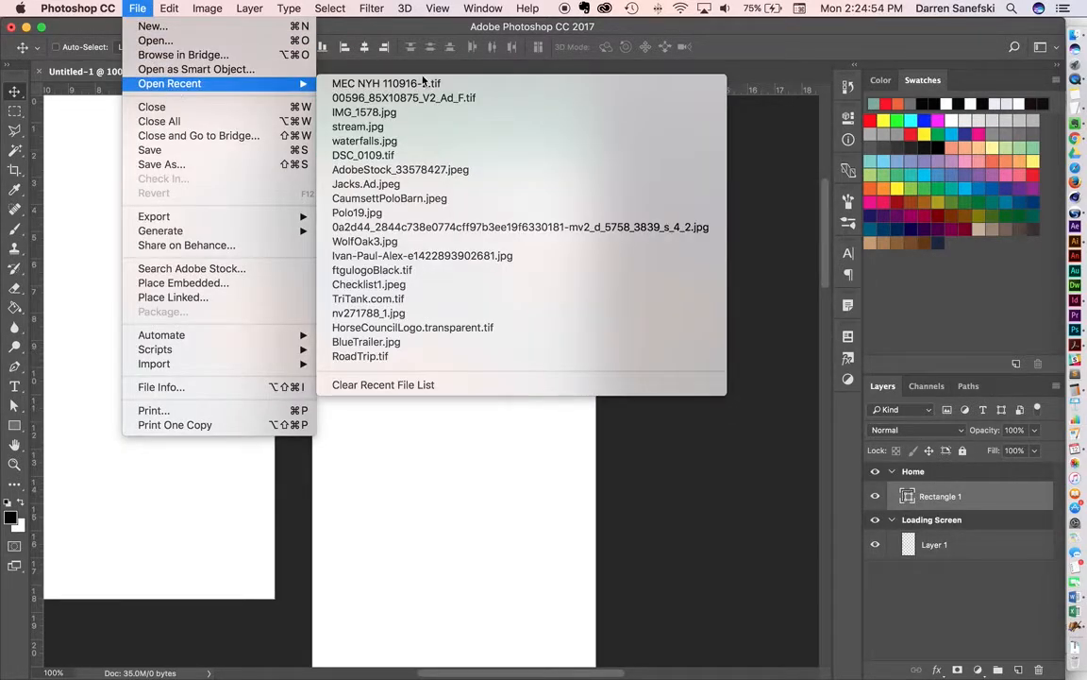
click(433, 126)
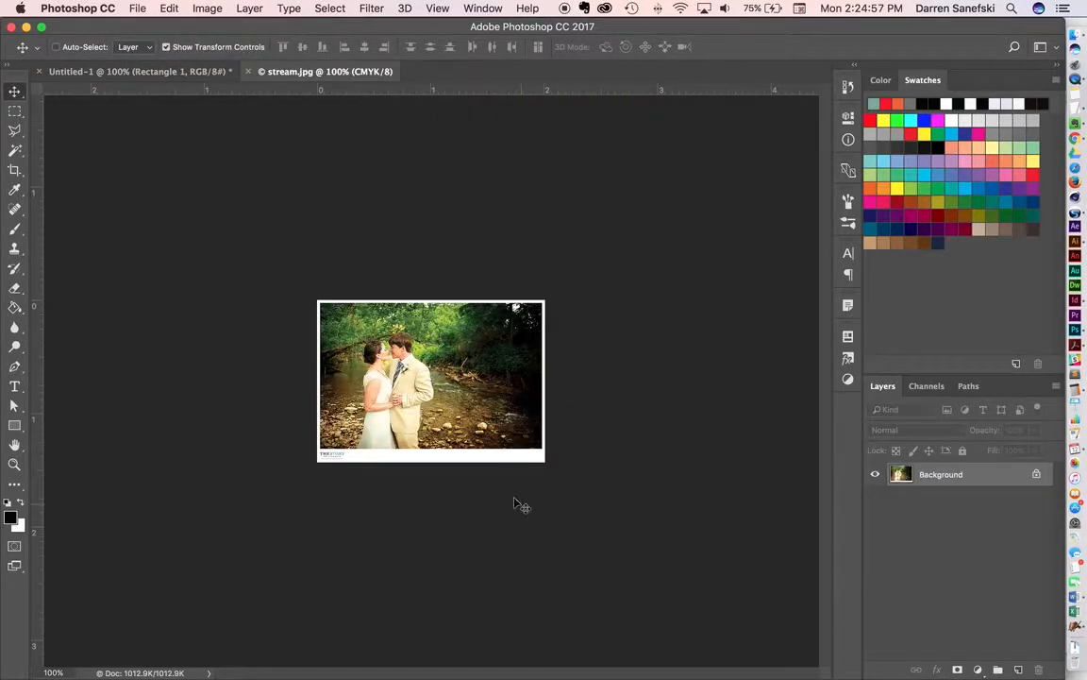
drag(407, 396, 490, 383)
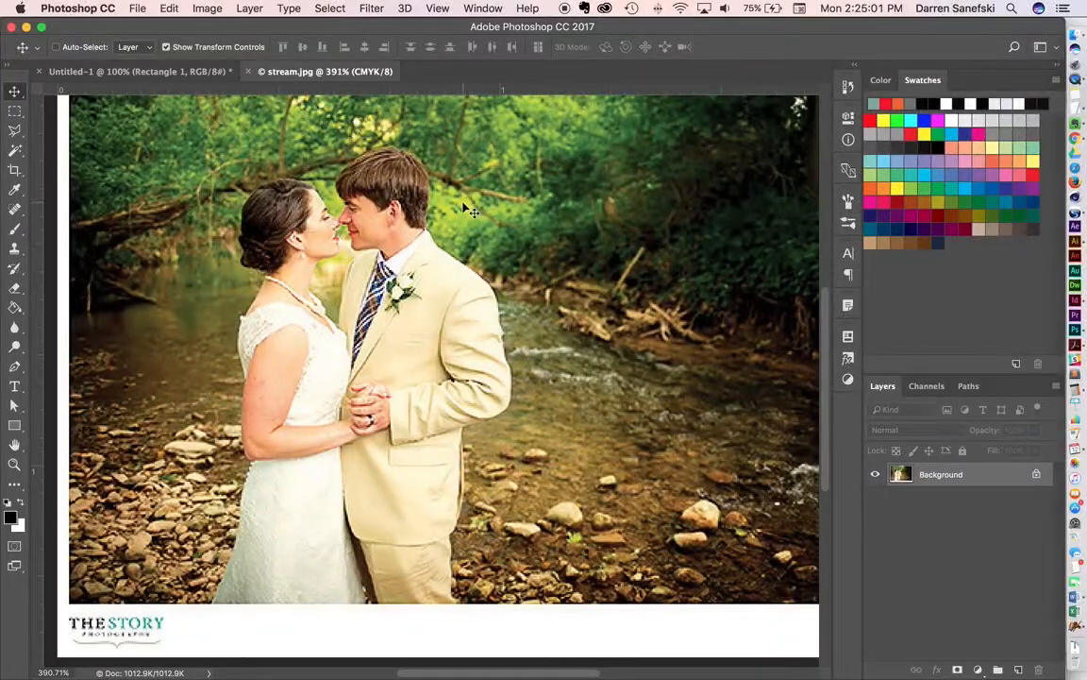
key(super+minus)
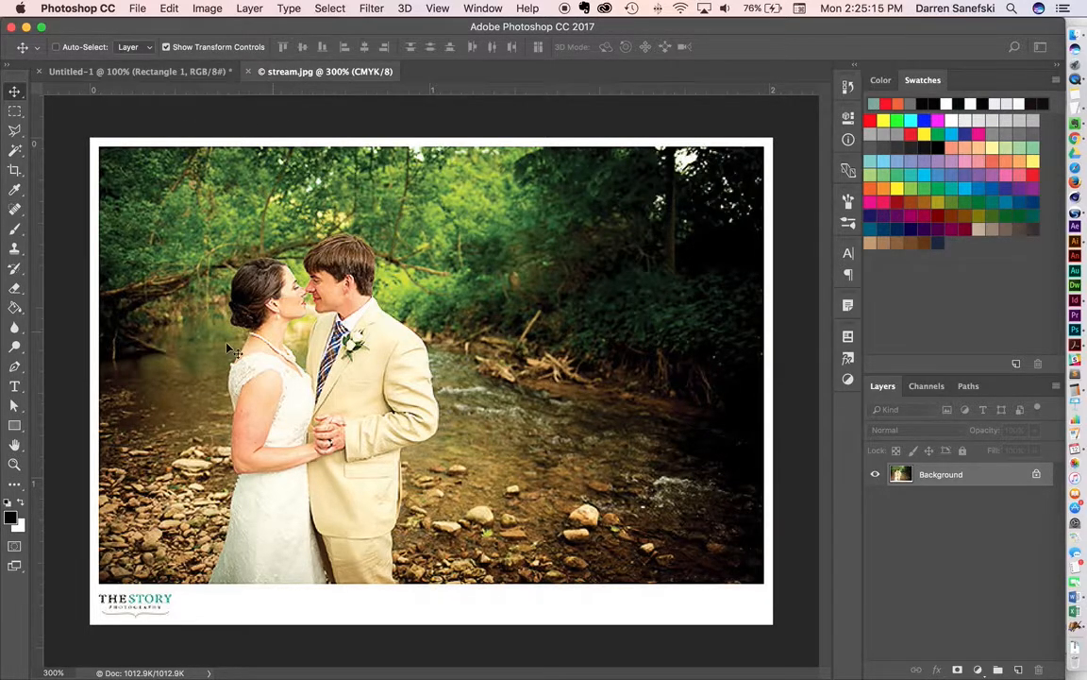
Sample several foliage colours from the stream.jpg photo with the Eyedropper, finishing on the light green of the background trees
click(15, 192)
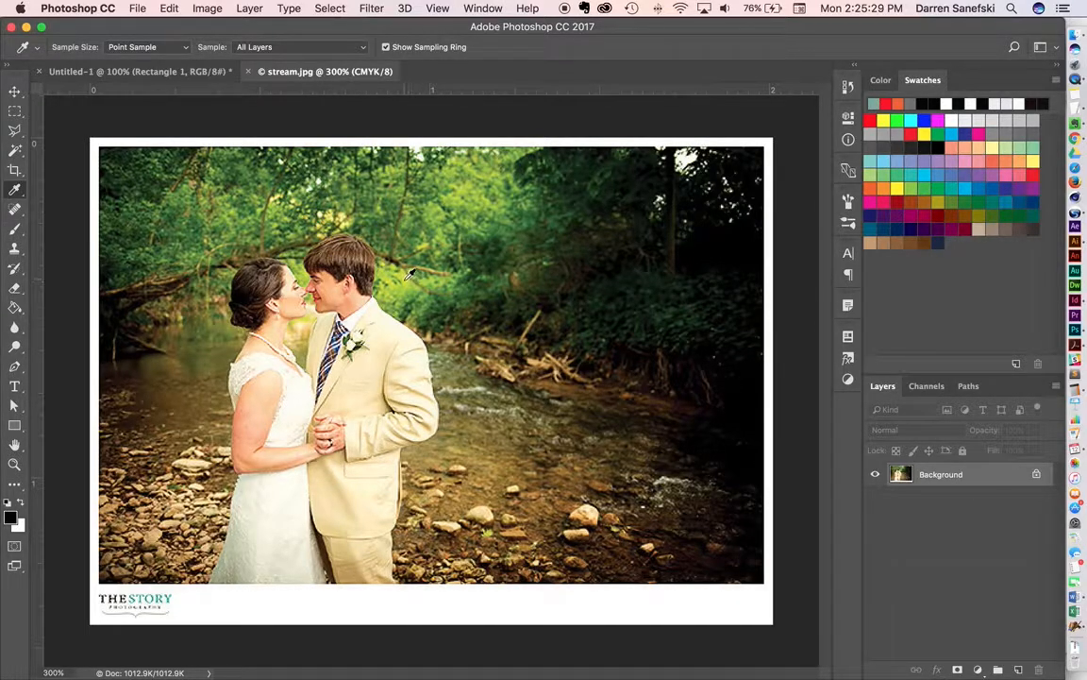
click(409, 278)
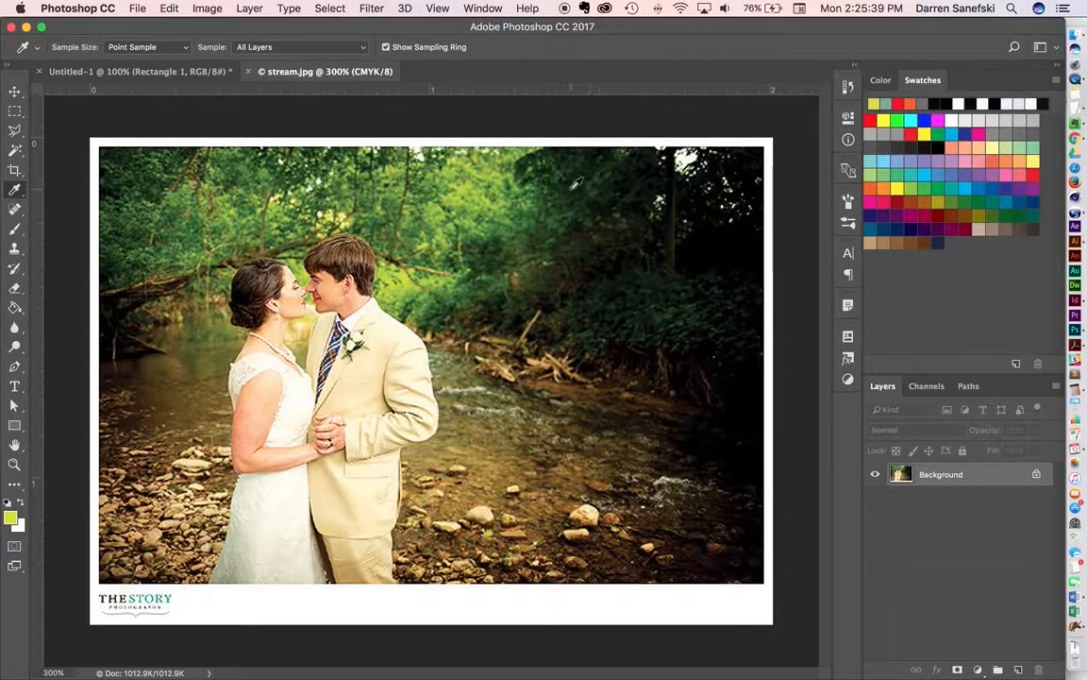
click(521, 164)
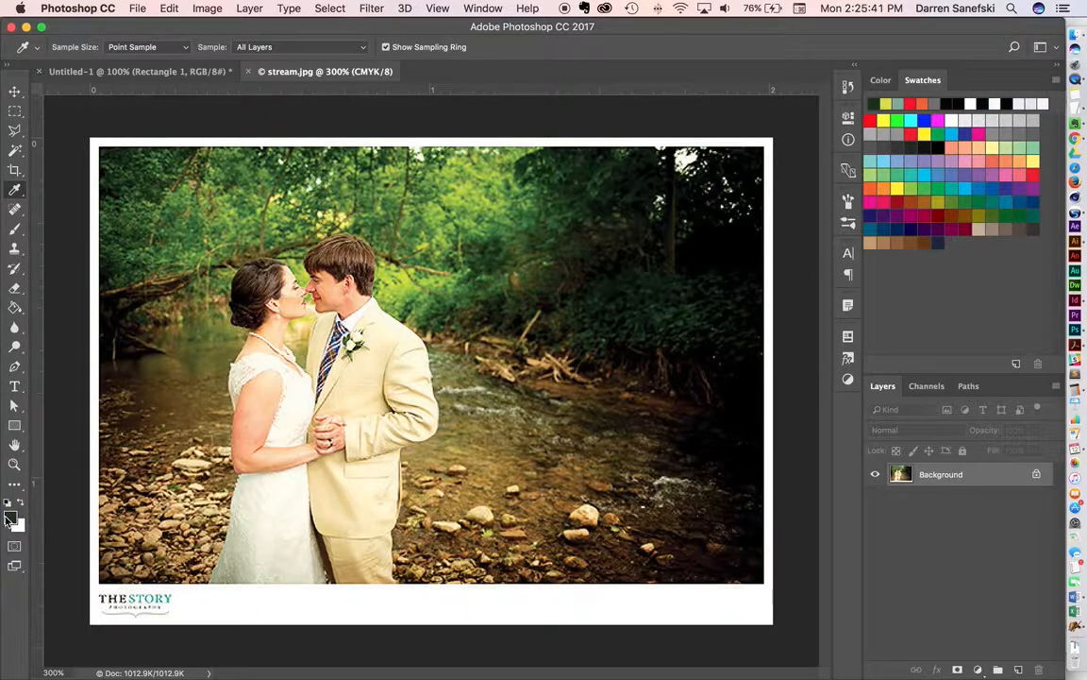
click(503, 195)
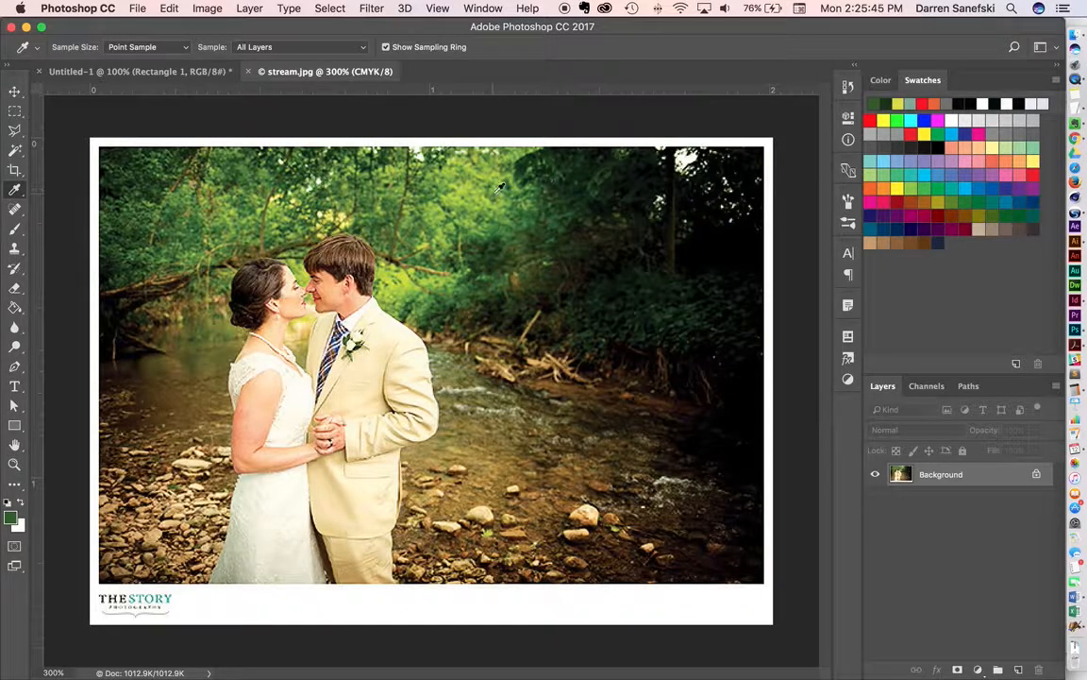
click(446, 178)
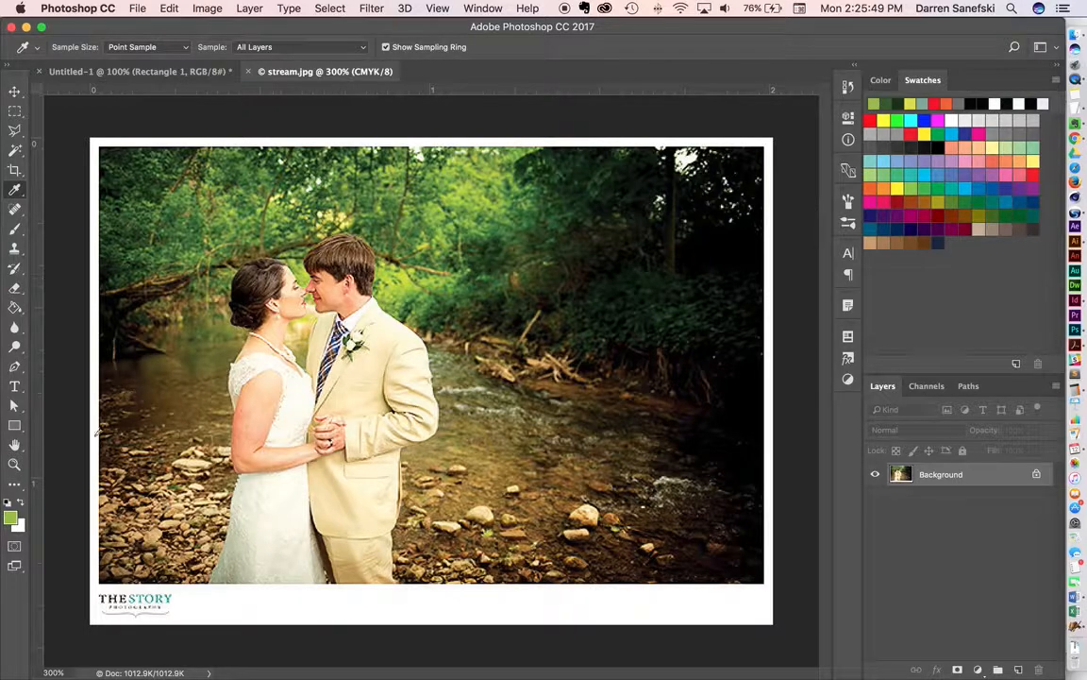
In the app mockup document, save the sampled green #97be3d as a swatch named LightGreen, also adding it to the current library
click(138, 74)
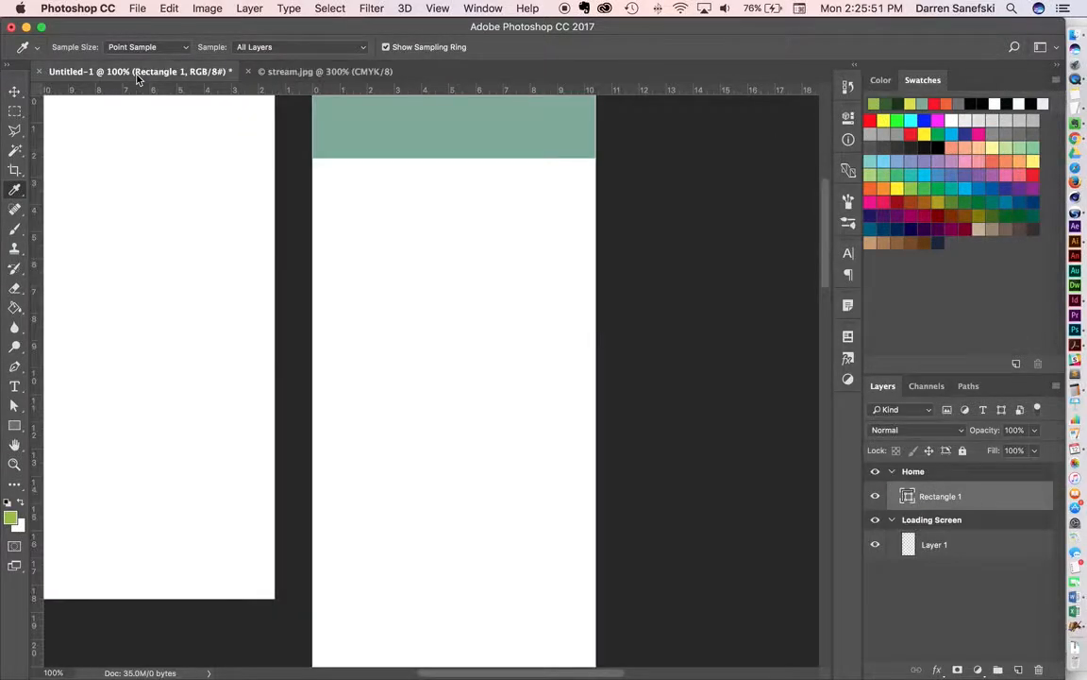
click(9, 519)
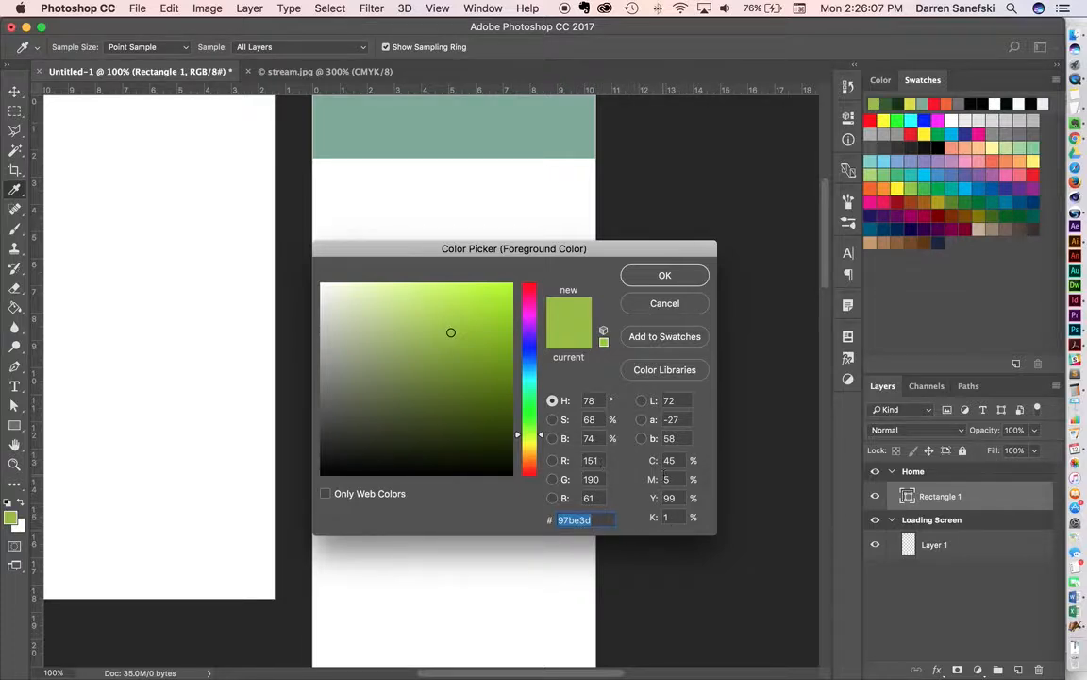
click(667, 337)
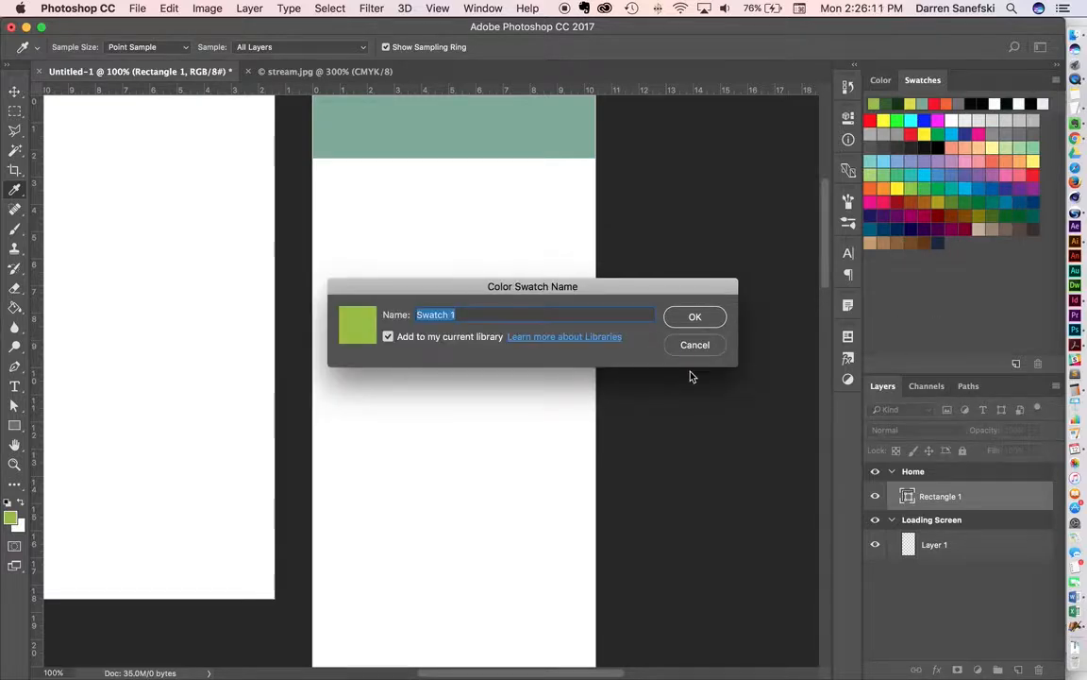
text(LightGreen)
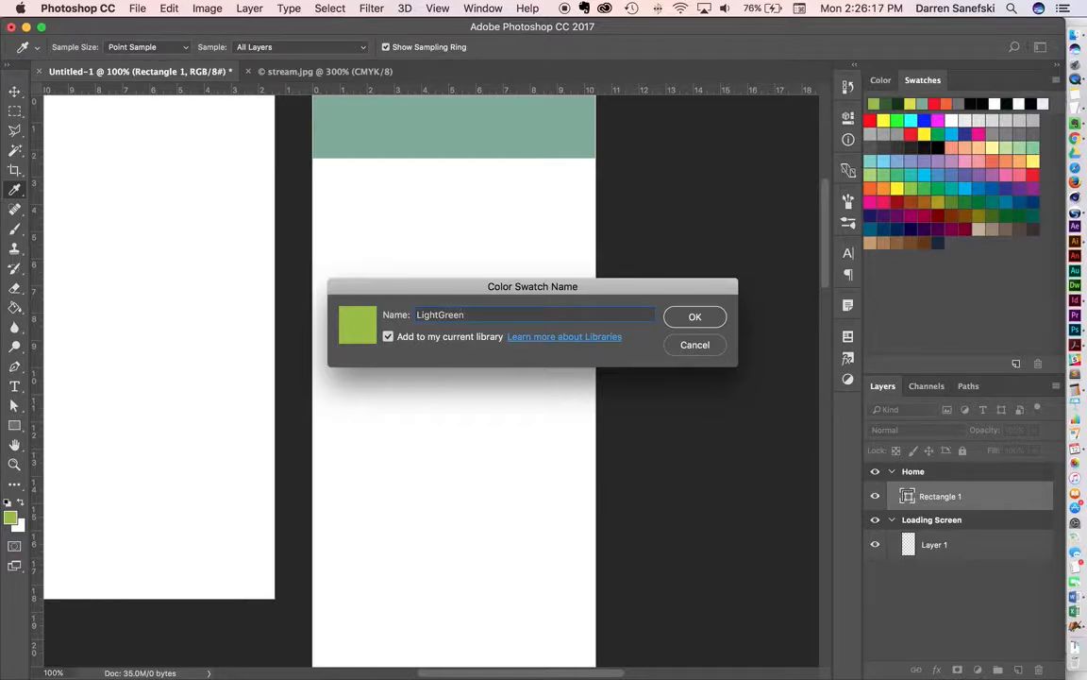
key(Return)
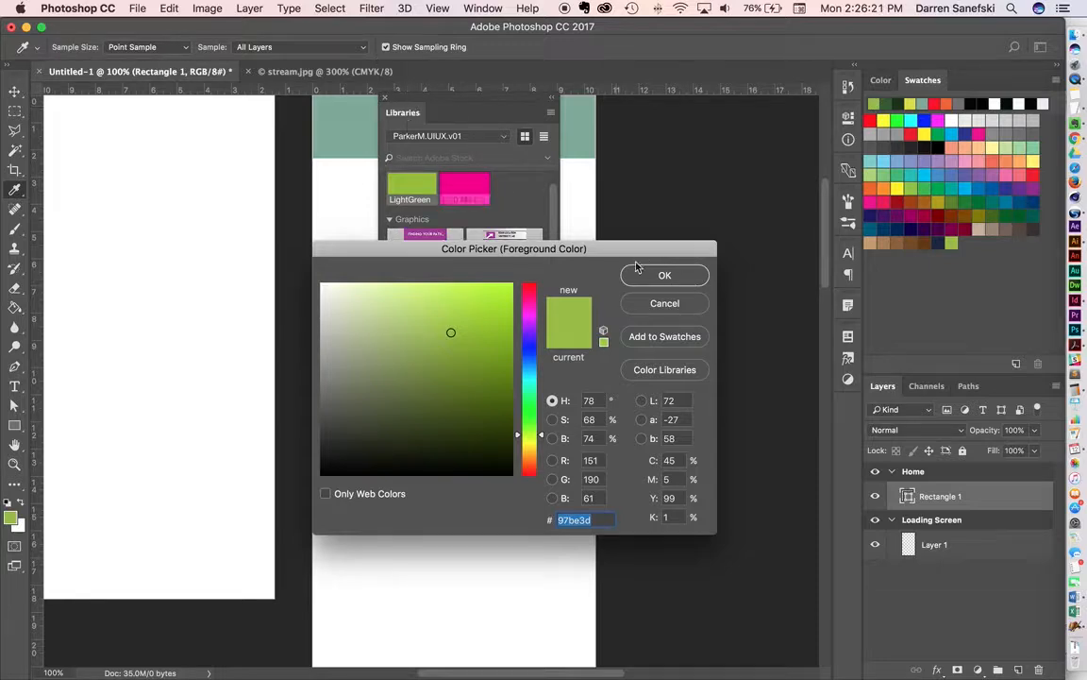
click(680, 306)
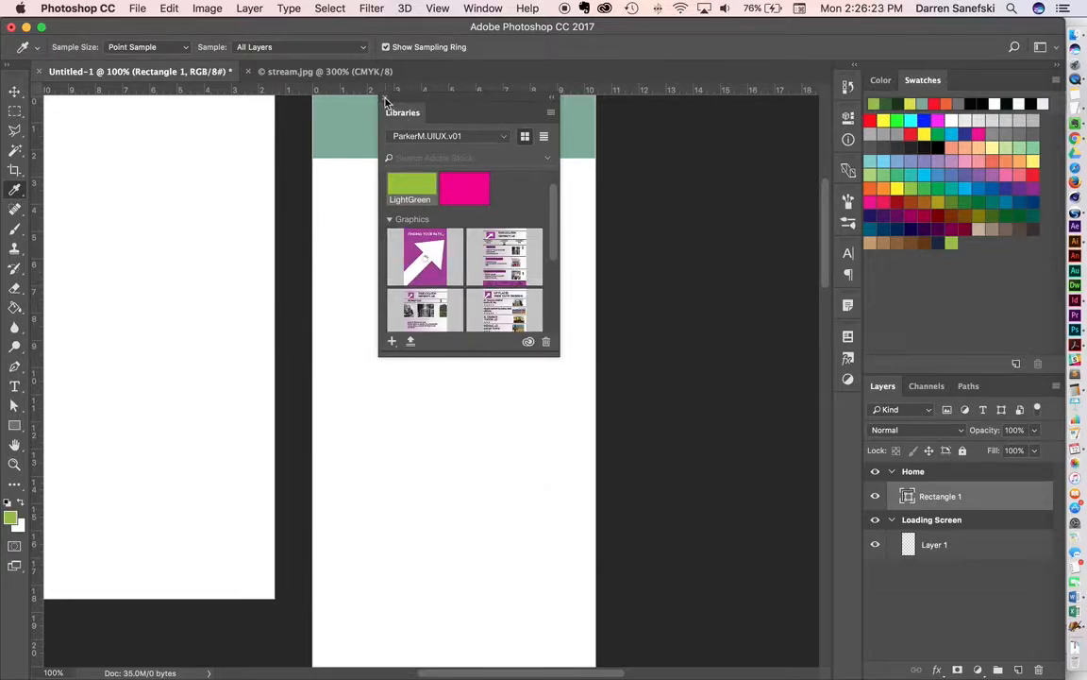
click(385, 99)
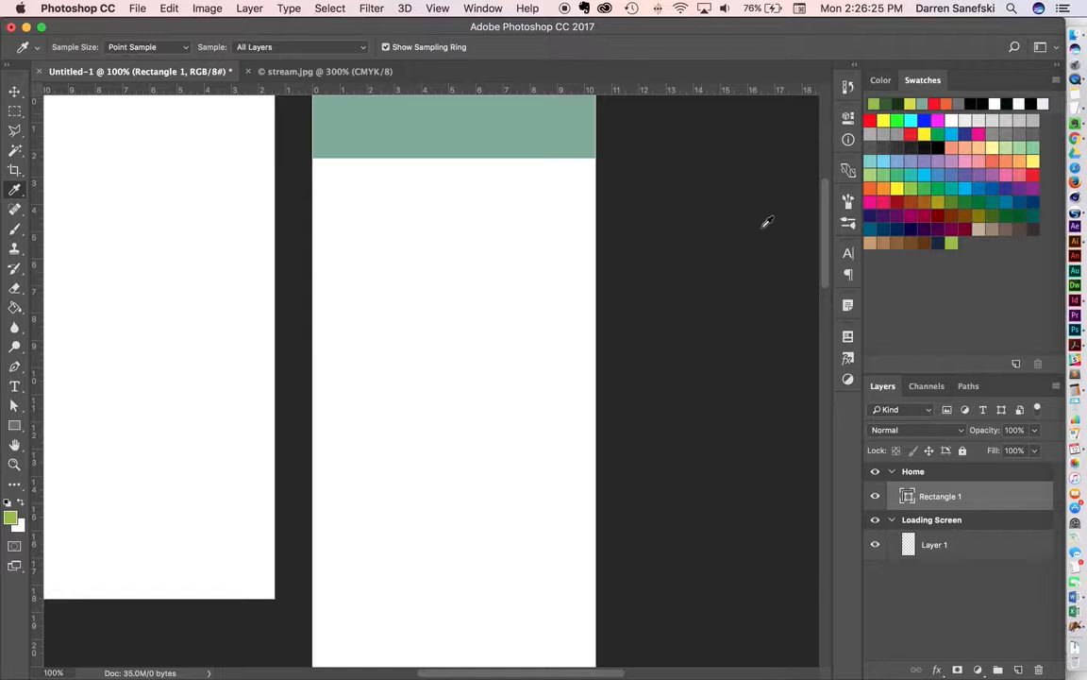
Fill the Home header rectangle with the LightGreen swatch and collapse its shape properties
click(14, 91)
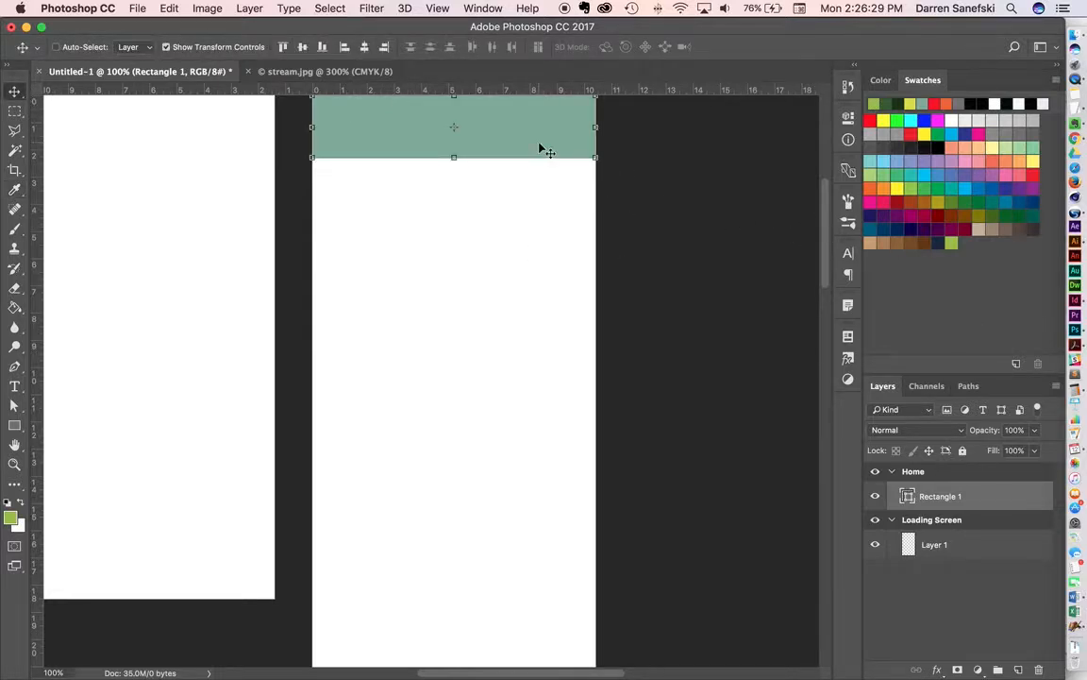
click(848, 117)
click(636, 208)
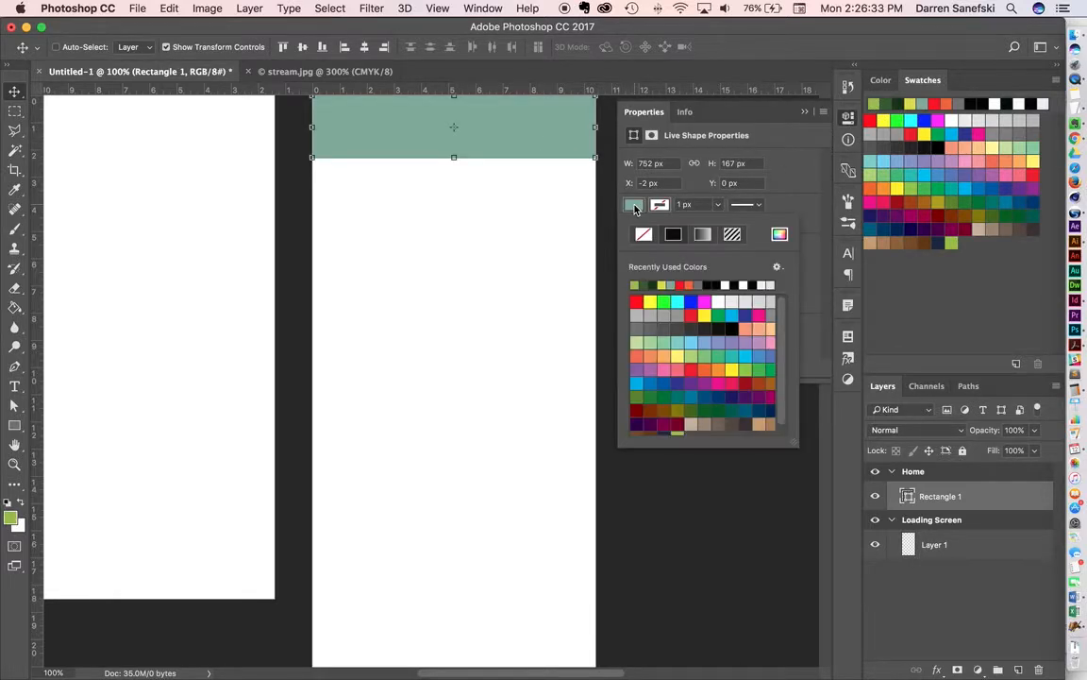
scroll(717, 378, down, 2)
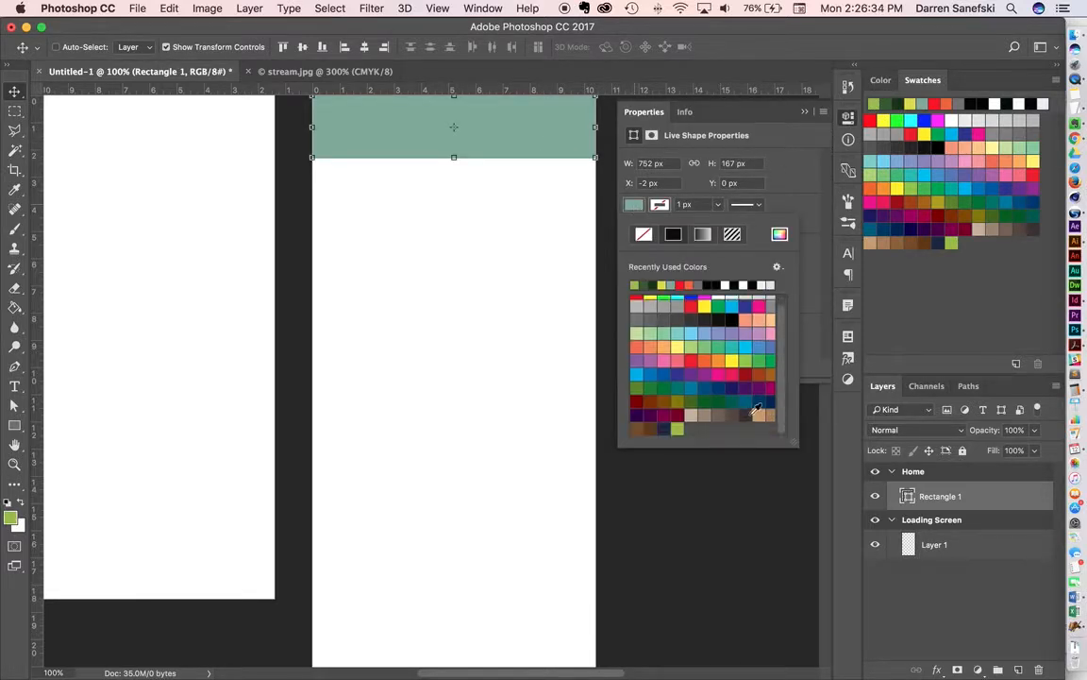
click(677, 430)
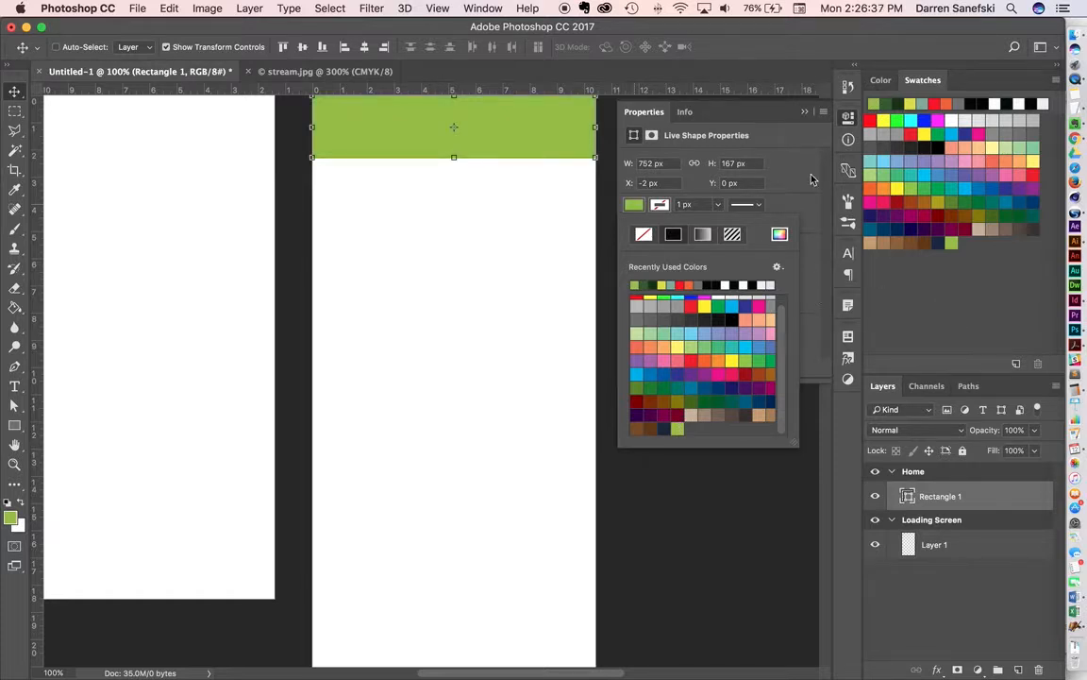
click(805, 112)
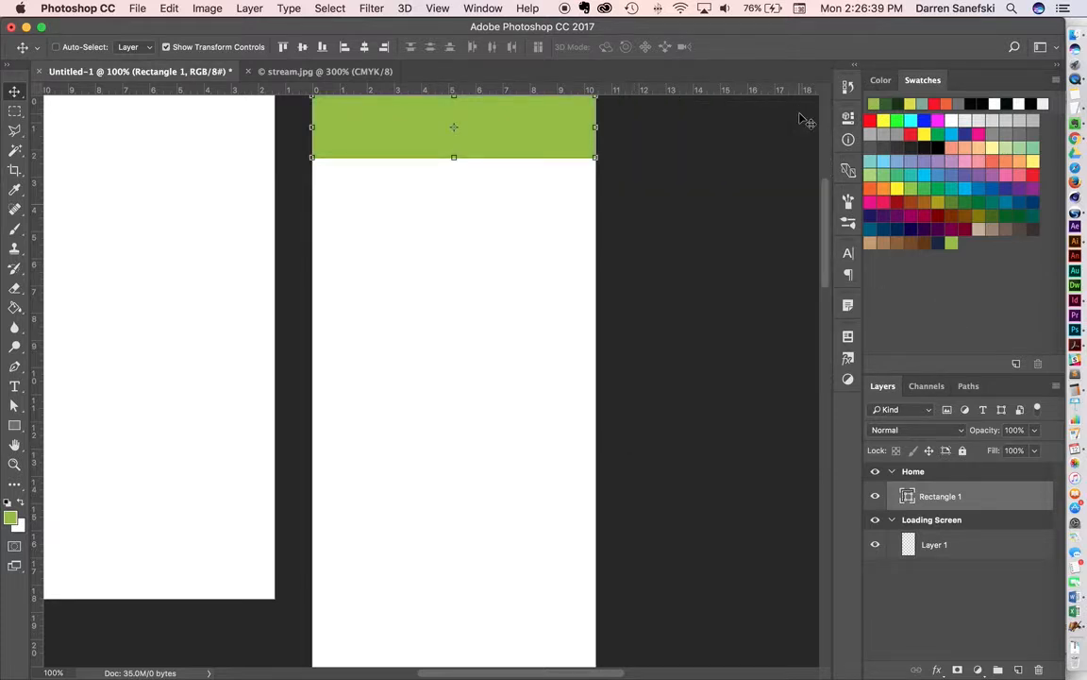
scroll(650, 273, up, 3)
scroll(650, 274, down, 3)
scroll(650, 274, left, 5)
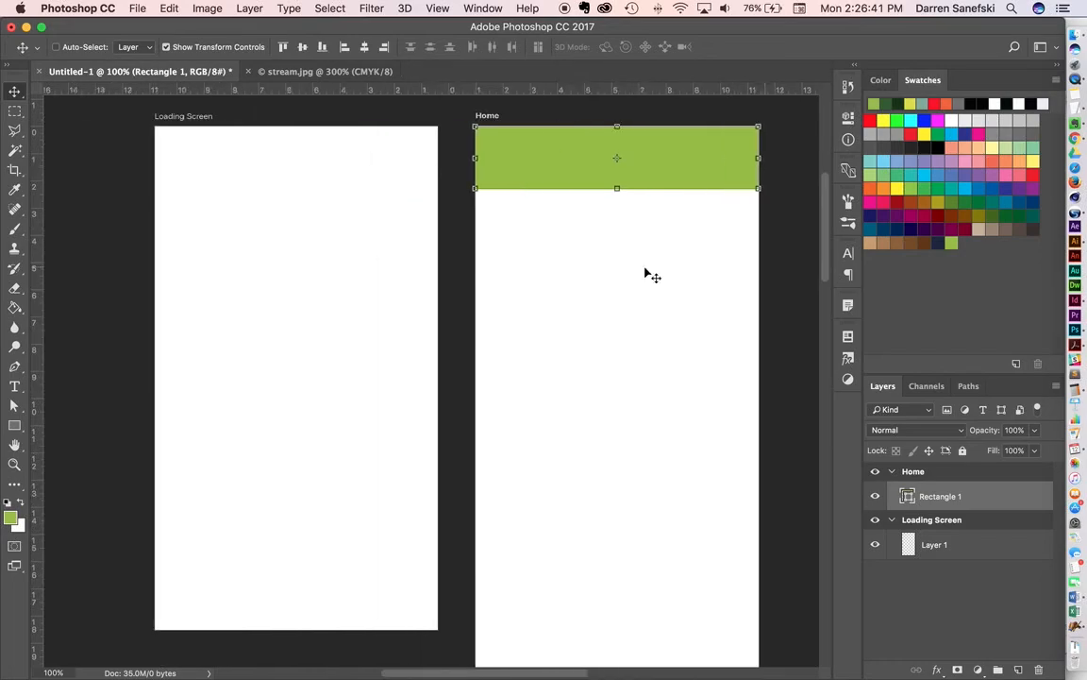